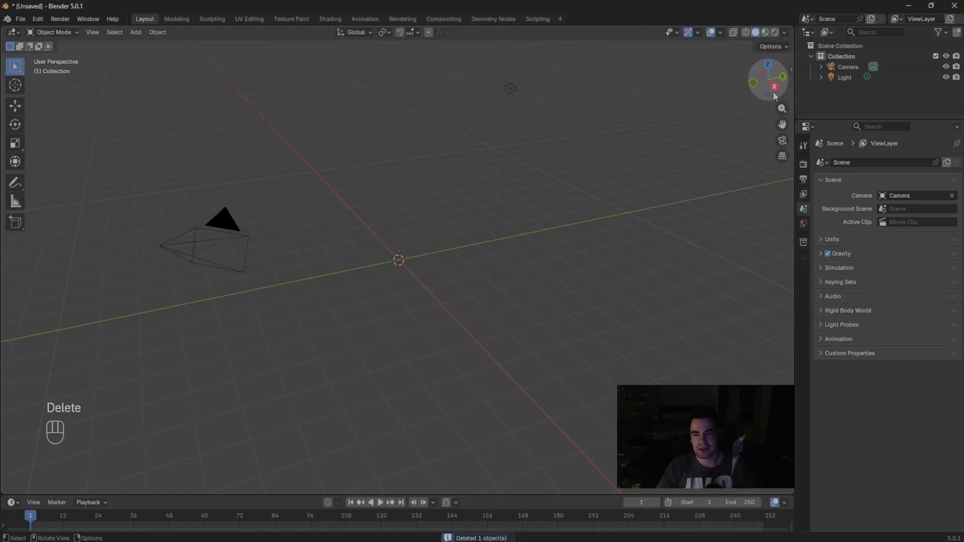
Step: Switch to the right orthographic view and add a mesh plane at the world origin
{"action": "left_click", "coordinate": [775, 87]}
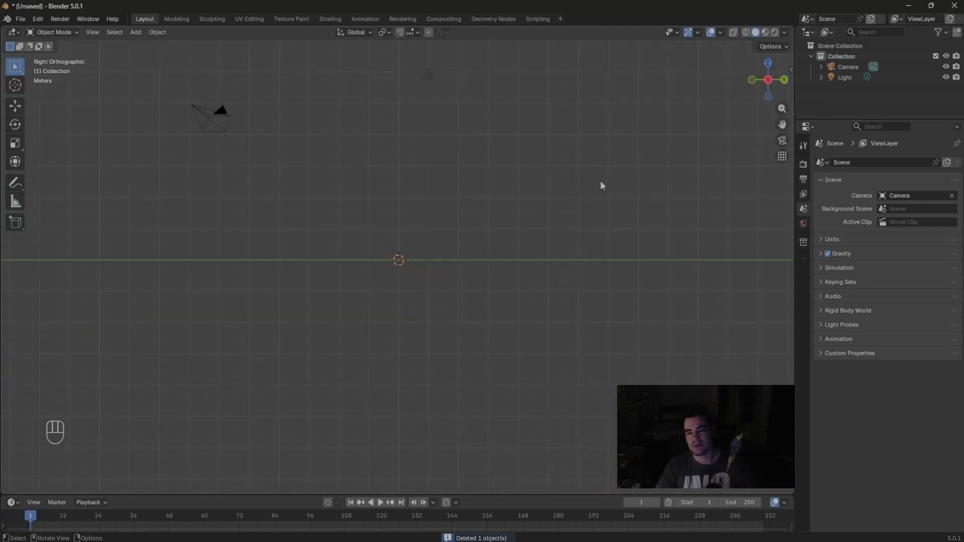
{"action": "left_click", "coordinate": [429, 75]}
{"action": "key", "text": "shift+a"}
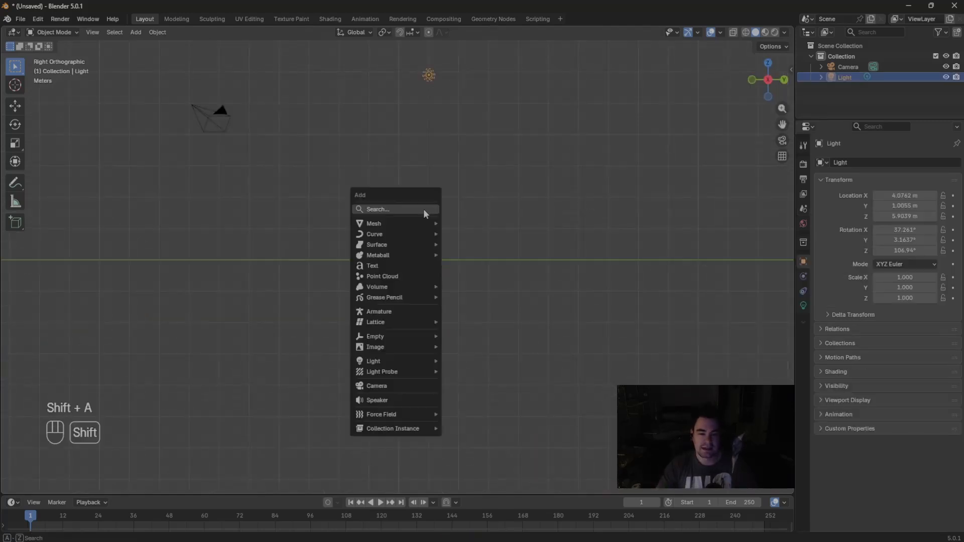
{"action": "mouse_move", "coordinate": [407, 224]}
{"action": "left_click", "coordinate": [462, 223]}
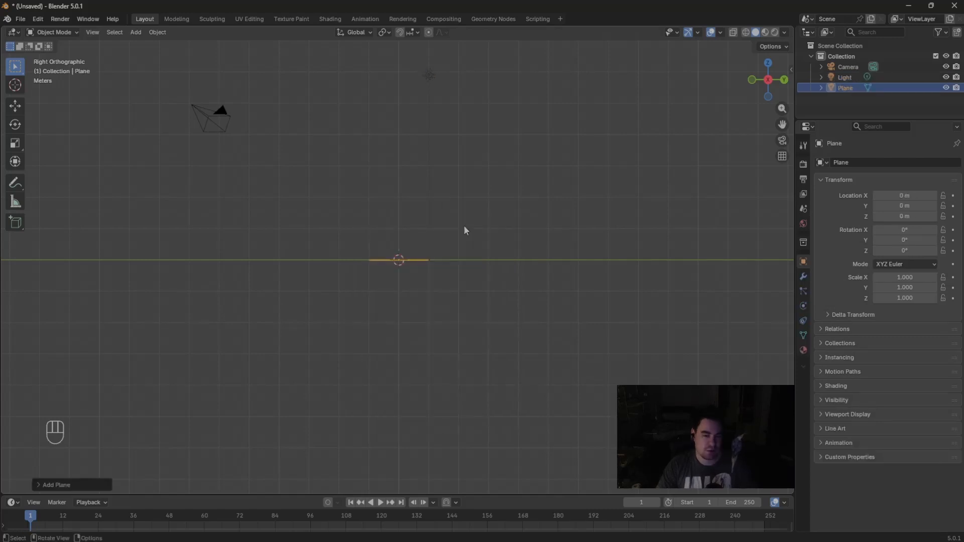
Step: Rotate the plane 90° about the global Y axis so it stands upright facing the view
{"action": "key", "text": "r"}
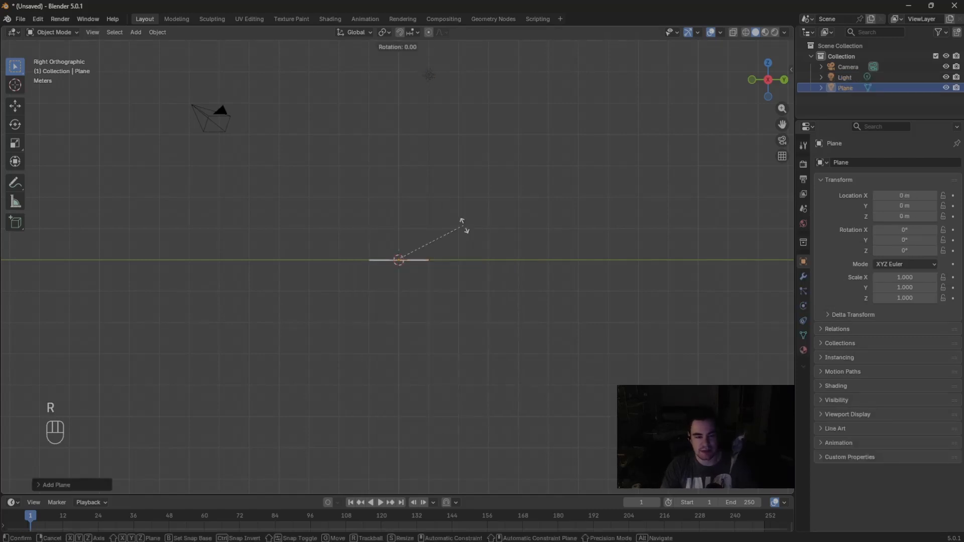
{"action": "type", "text": "y"}
{"action": "type", "text": "90"}
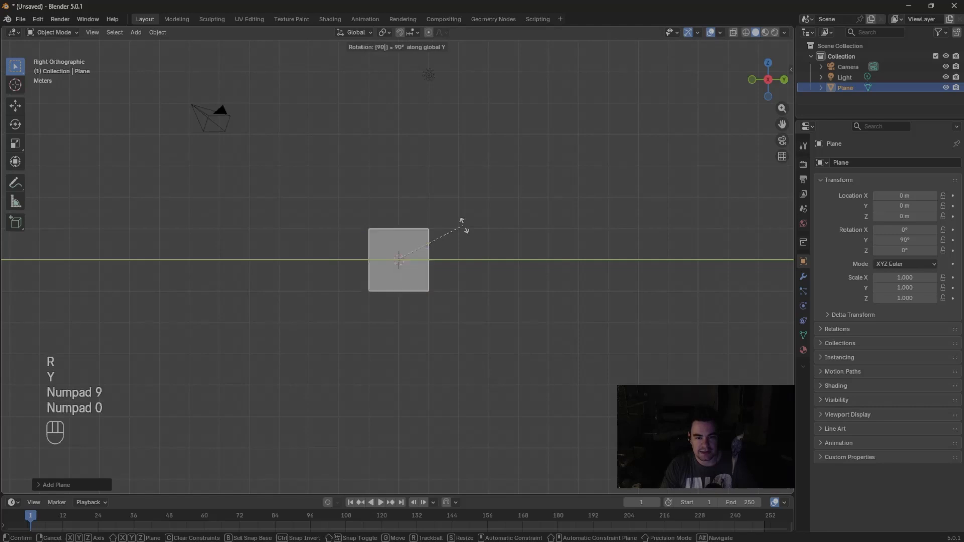
{"action": "key", "text": "KP_Enter"}
{"action": "scroll", "coordinate": [513, 108], "scroll_direction": "up", "scroll_amount": 2}
{"action": "scroll", "coordinate": [514, 106], "scroll_direction": "up", "scroll_amount": 2}
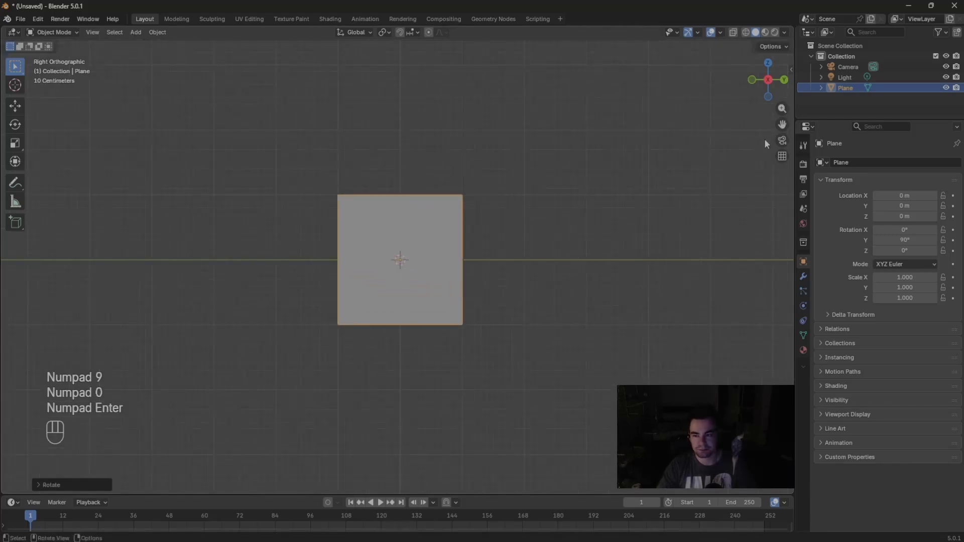
Step: Add a Mirror modifier to the plane and make Y its only mirror axis
{"action": "left_click", "coordinate": [804, 277]}
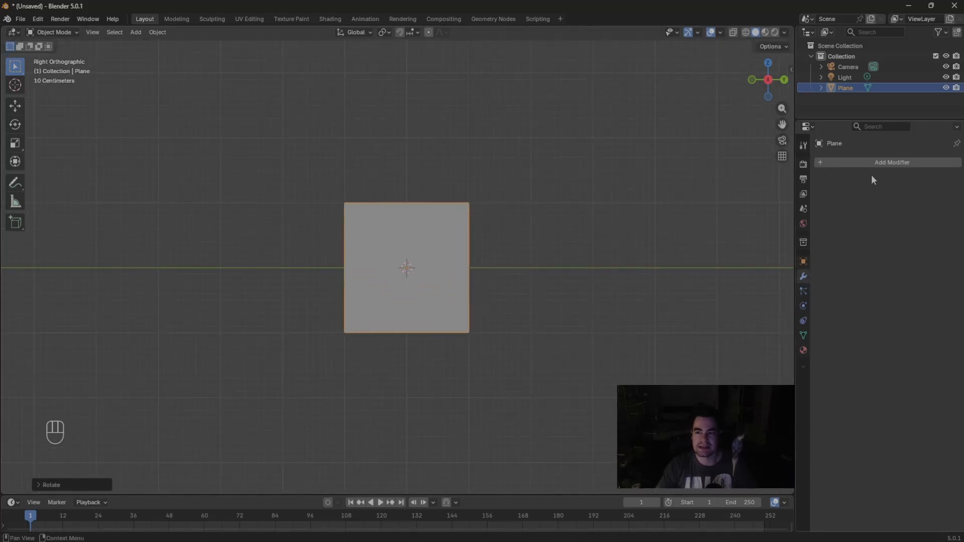
{"action": "left_click", "coordinate": [857, 166]}
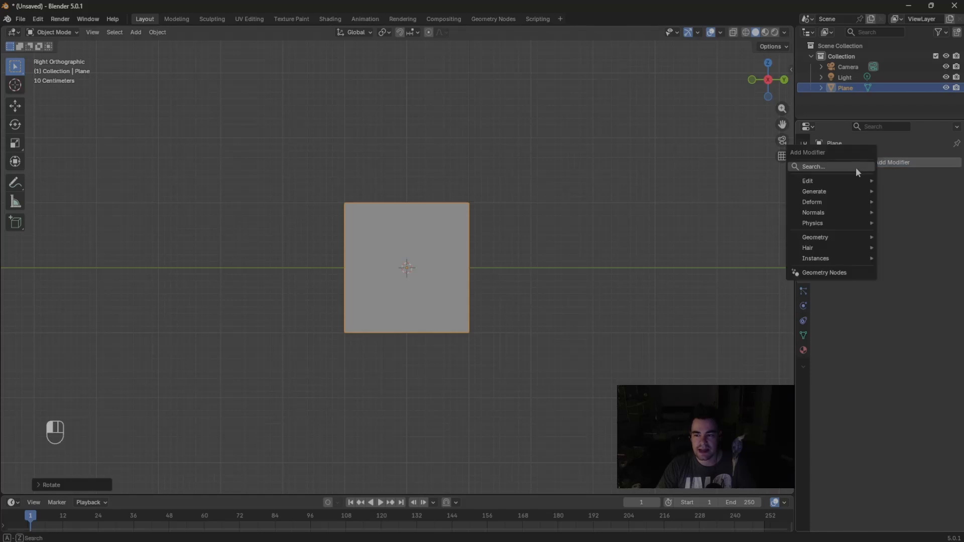
{"action": "left_click", "coordinate": [852, 169]}
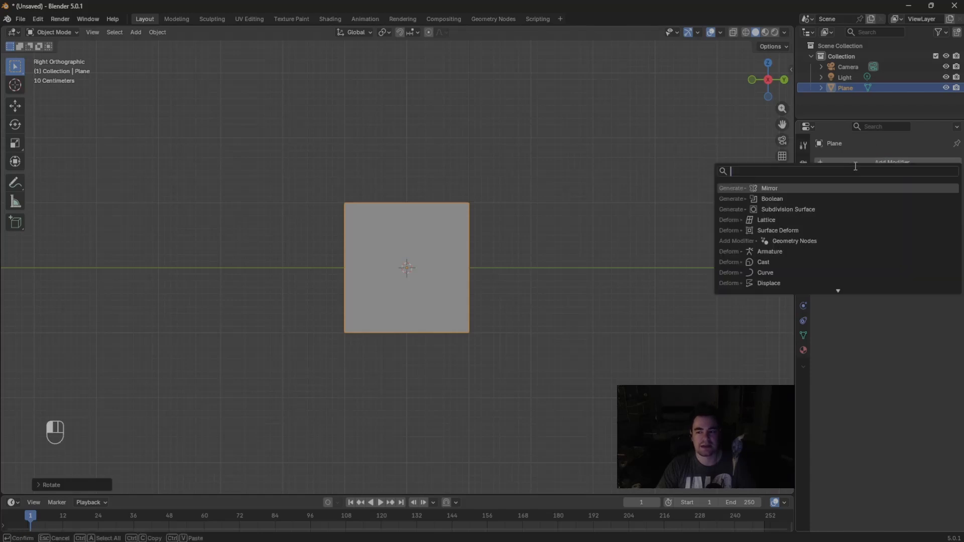
{"action": "left_click", "coordinate": [792, 189]}
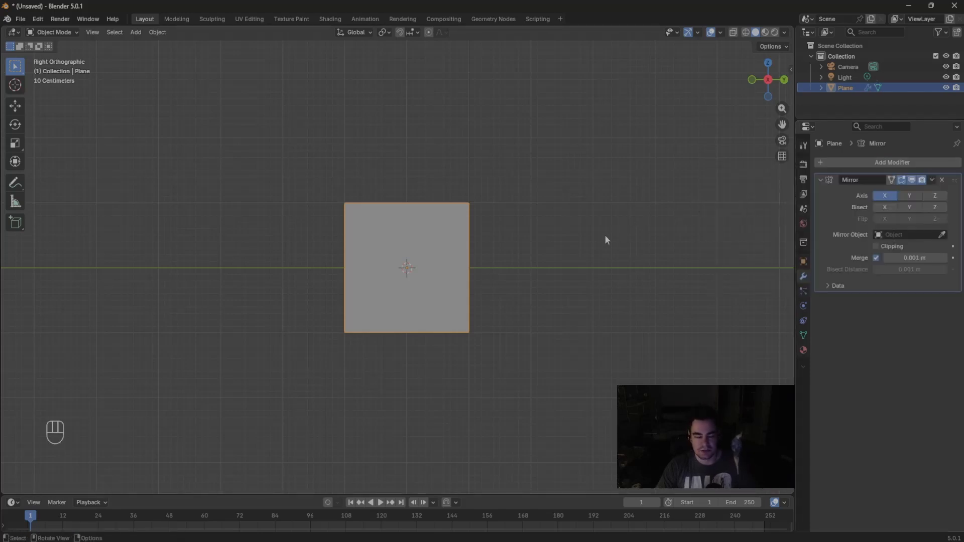
{"action": "scroll", "coordinate": [587, 229], "scroll_direction": "down", "scroll_amount": 4}
{"action": "scroll", "coordinate": [588, 229], "scroll_direction": "up", "scroll_amount": 7}
{"action": "scroll", "coordinate": [589, 229], "scroll_direction": "down", "scroll_amount": 2}
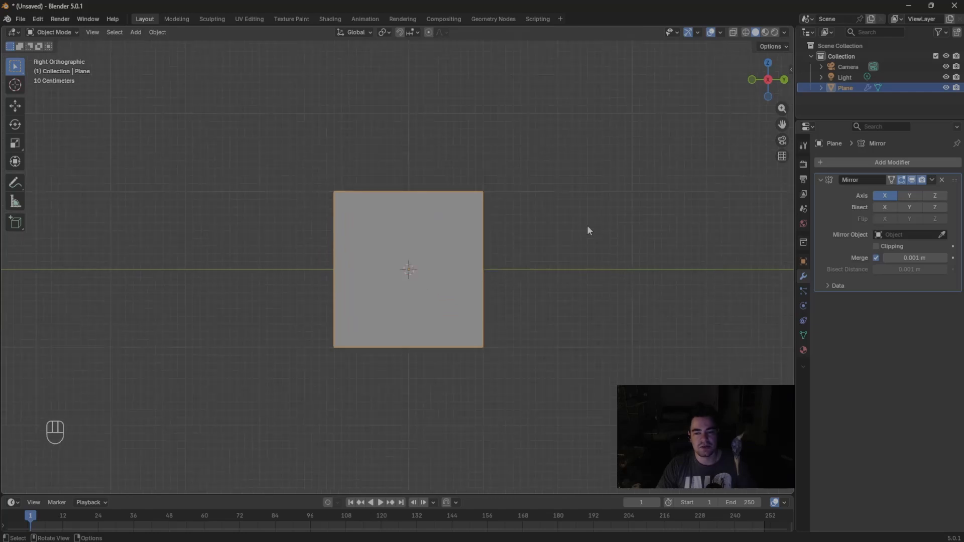
{"action": "key", "text": "Tab"}
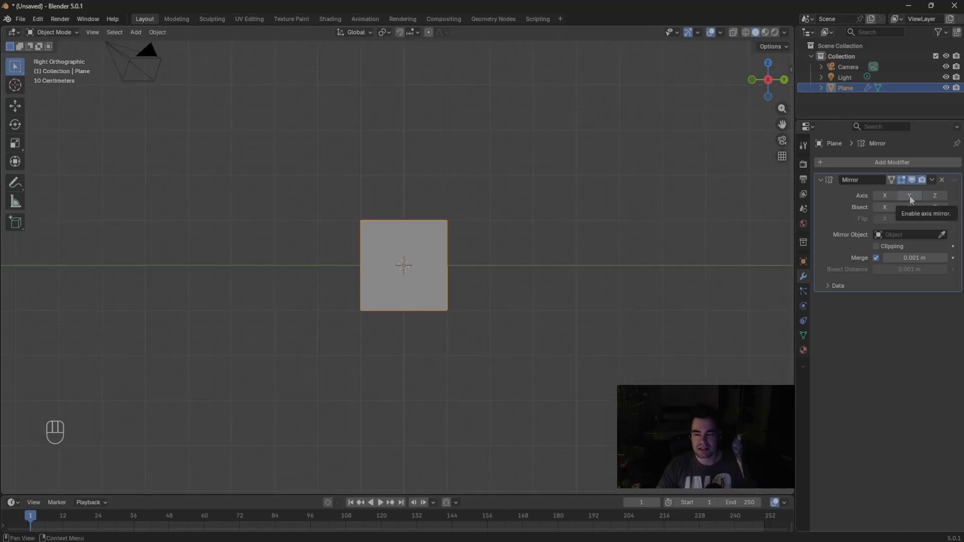
{"action": "left_click", "coordinate": [909, 195]}
Step: In Edit Mode, move the whole plane 1 m along Y so its inner edge meets the mirror centre
{"action": "key", "text": "Tab"}
{"action": "scroll", "coordinate": [547, 236], "scroll_direction": "up", "scroll_amount": 2}
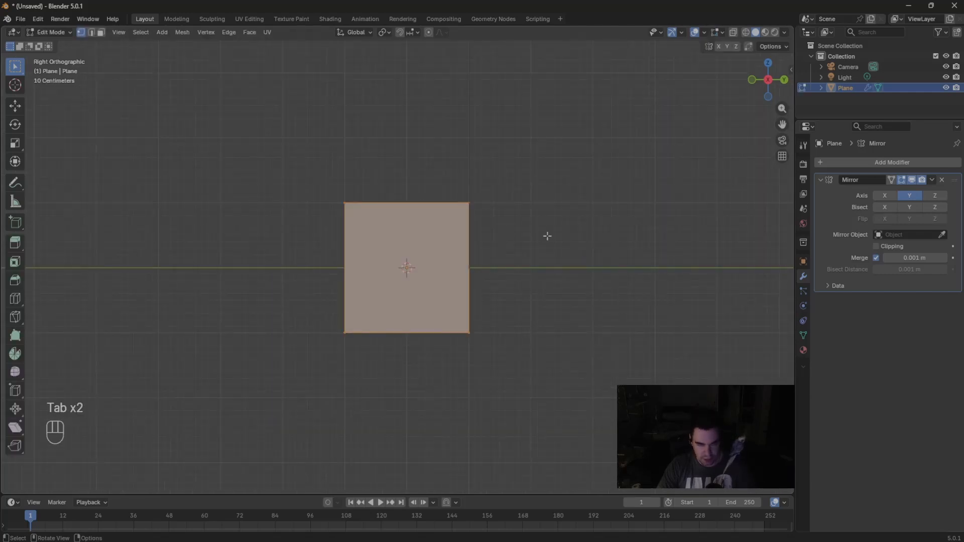
{"action": "key", "text": "g"}
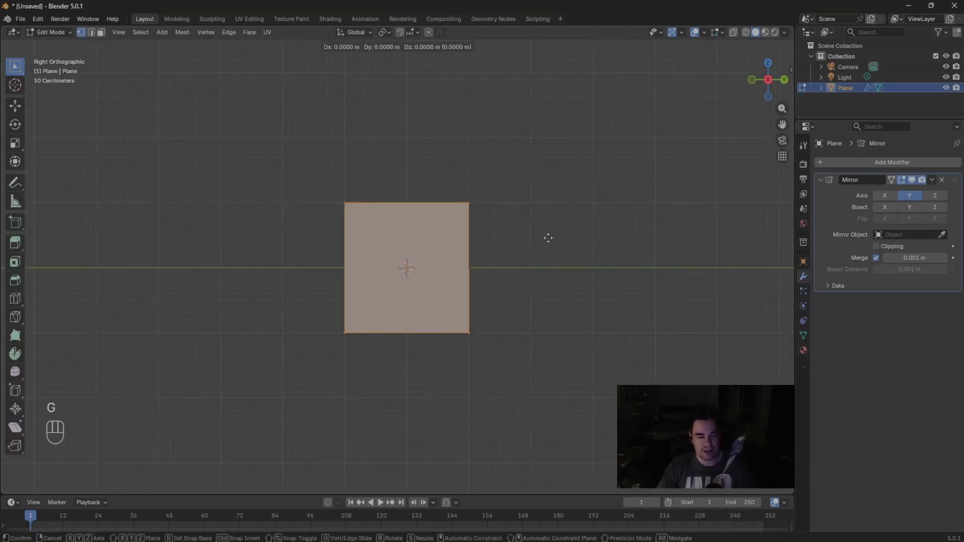
{"action": "key", "text": "y"}
{"action": "key", "text": "shift"}
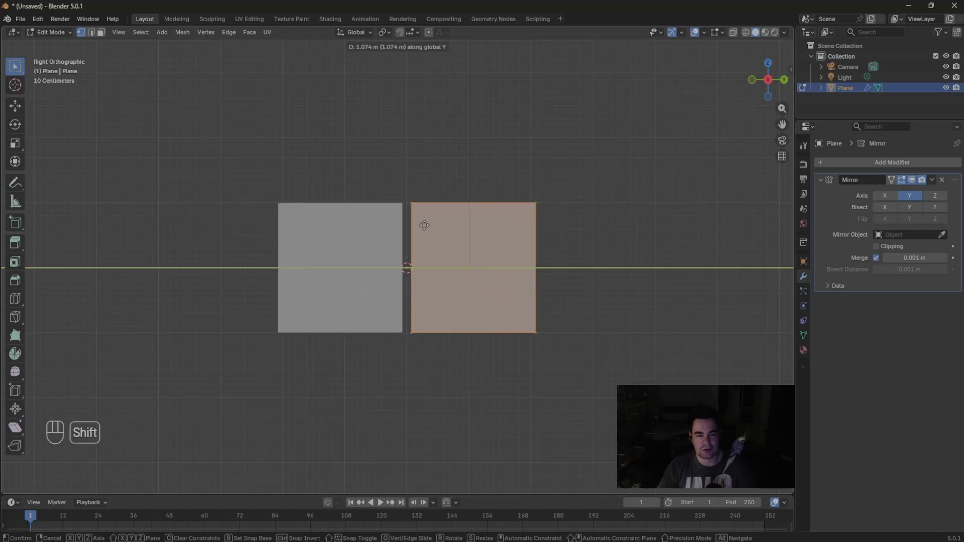
{"action": "left_click", "coordinate": [380, 234]}
{"action": "left_click", "coordinate": [532, 203]}
{"action": "key", "text": "g"}
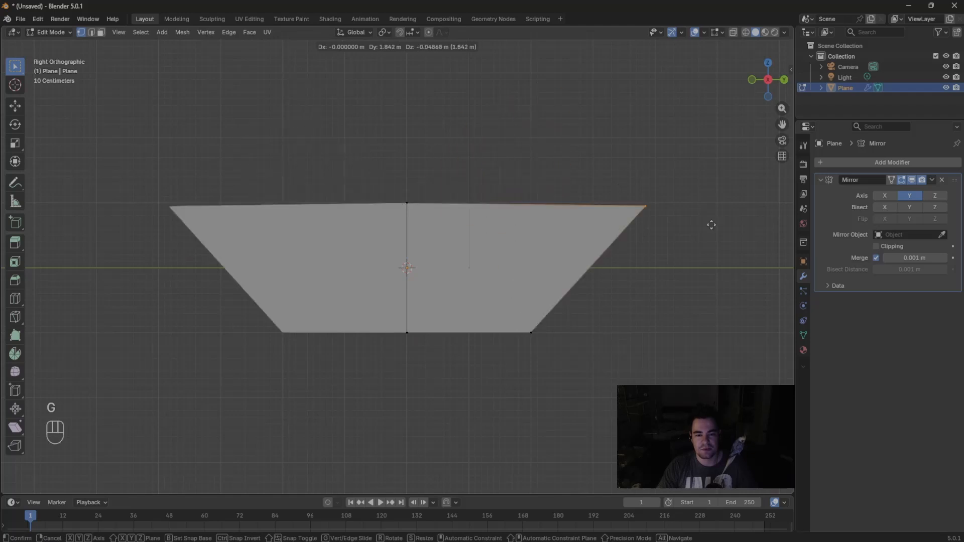
{"action": "right_click", "coordinate": [592, 438]}
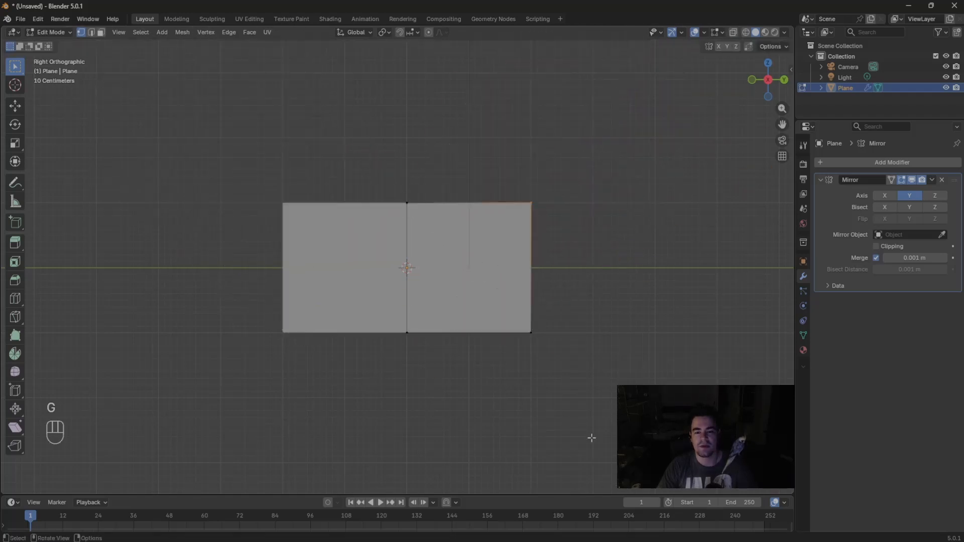
Step: Raise the upper centre vertex about 1 m along Z to form a pointed tip
{"action": "left_click_drag", "start_coordinate": [783, 125], "coordinate": [787, 150]}
{"action": "left_click_drag", "start_coordinate": [387, 197], "coordinate": [432, 249]}
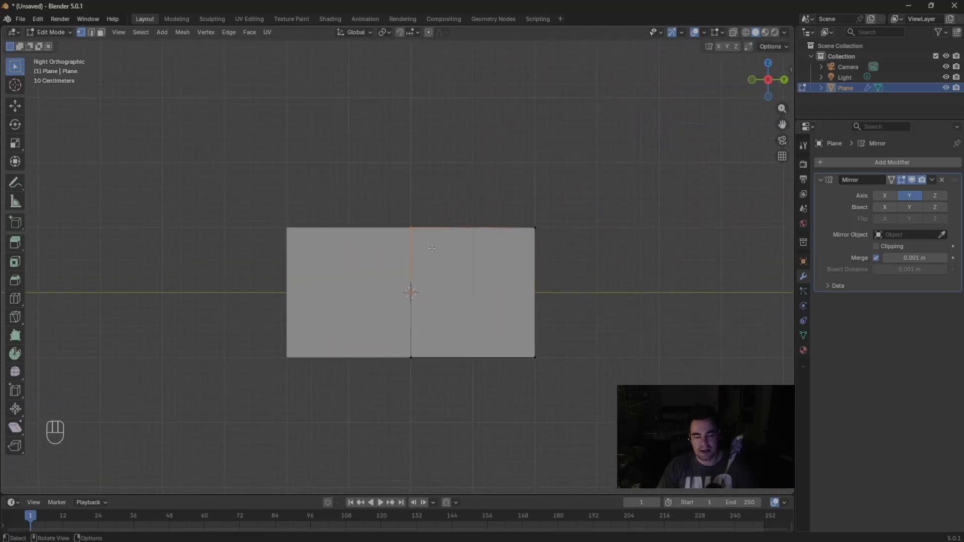
{"action": "key", "text": "g"}
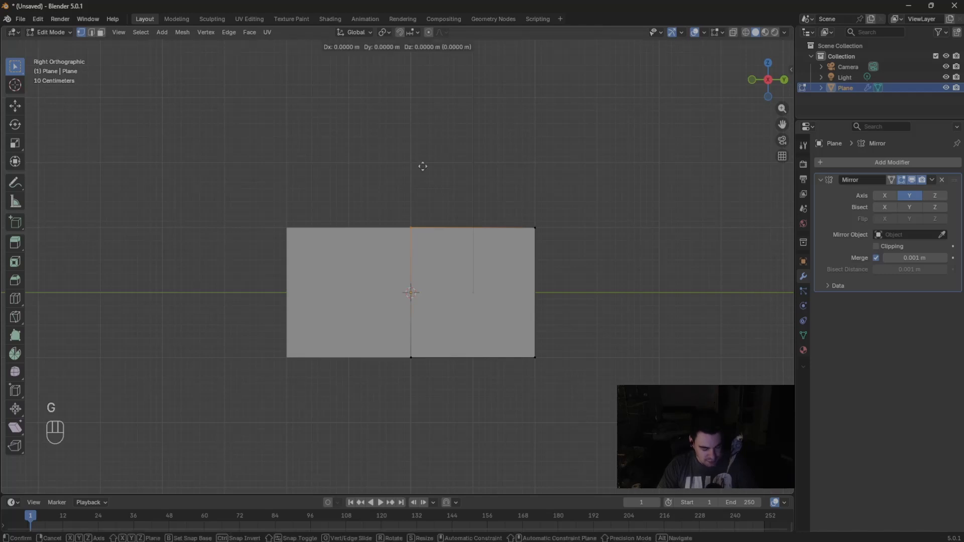
{"action": "key", "text": "z"}
{"action": "key", "text": "shift"}
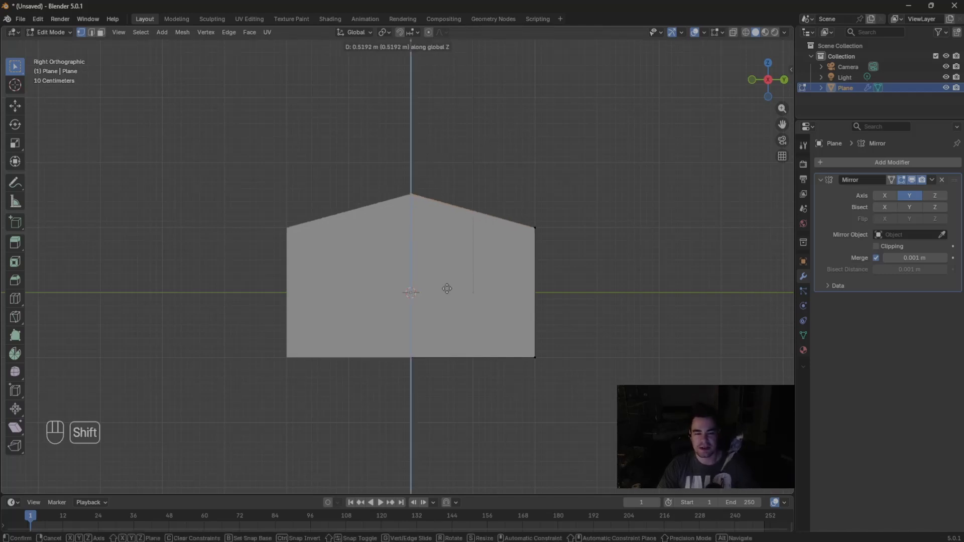
{"action": "left_click", "coordinate": [490, 436]}
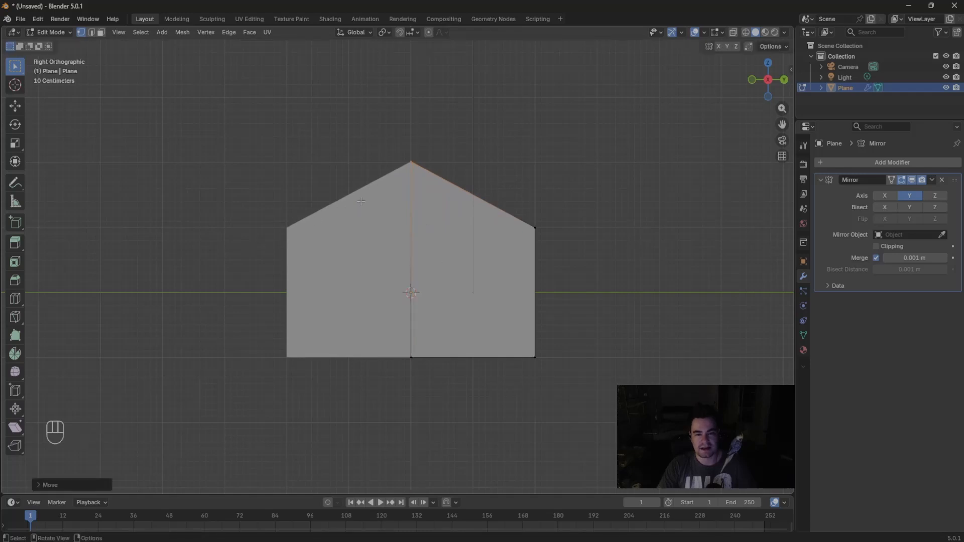
Step: Narrow the shape by moving its two outer side vertices about half a metre inward along Y
{"action": "left_click_drag", "start_coordinate": [532, 198], "coordinate": [552, 423]}
{"action": "key", "text": "g"}
{"action": "key", "text": "y"}
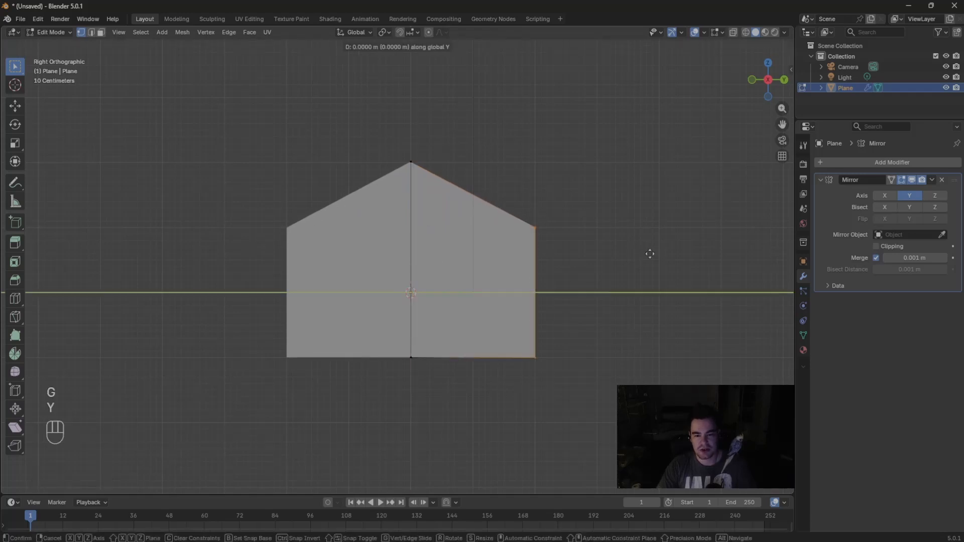
{"action": "key", "text": "x"}
{"action": "key", "text": "y"}
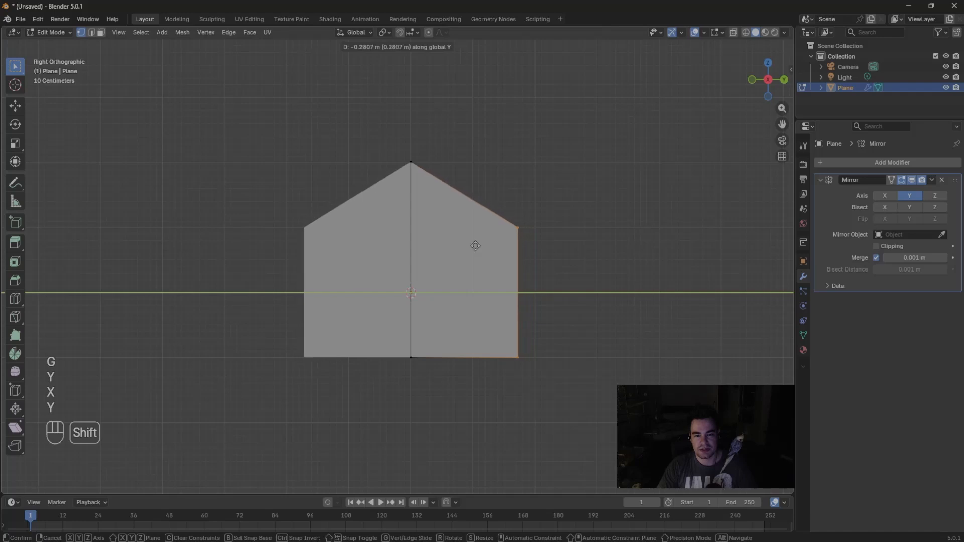
{"action": "left_click", "coordinate": [407, 240]}
Step: Stretch the shape into a long blade by moving its bottom vertices far down along Z, then return to Object Mode
{"action": "scroll", "coordinate": [559, 409], "scroll_direction": "down", "scroll_amount": 4}
{"action": "scroll", "coordinate": [403, 351], "scroll_direction": "up", "scroll_amount": 3}
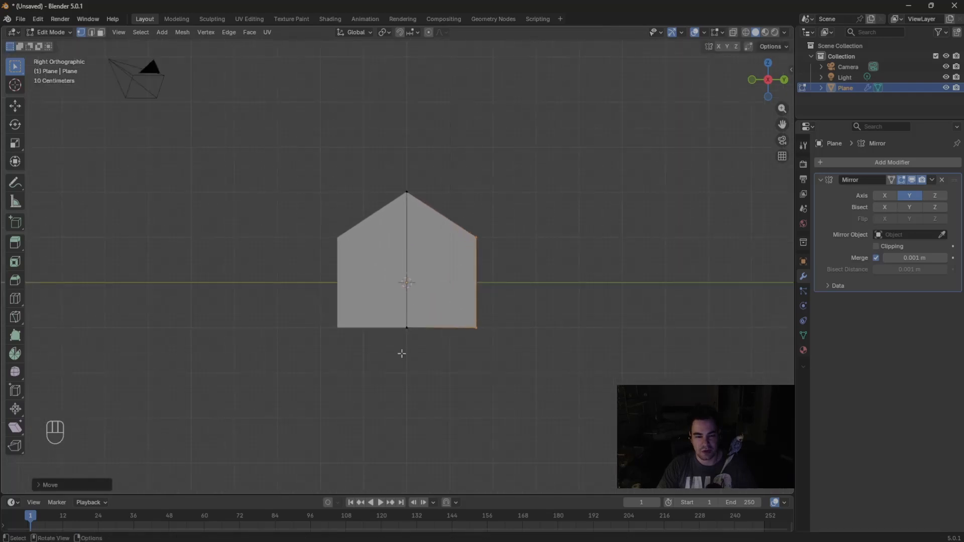
{"action": "left_click_drag", "start_coordinate": [356, 303], "coordinate": [558, 349]}
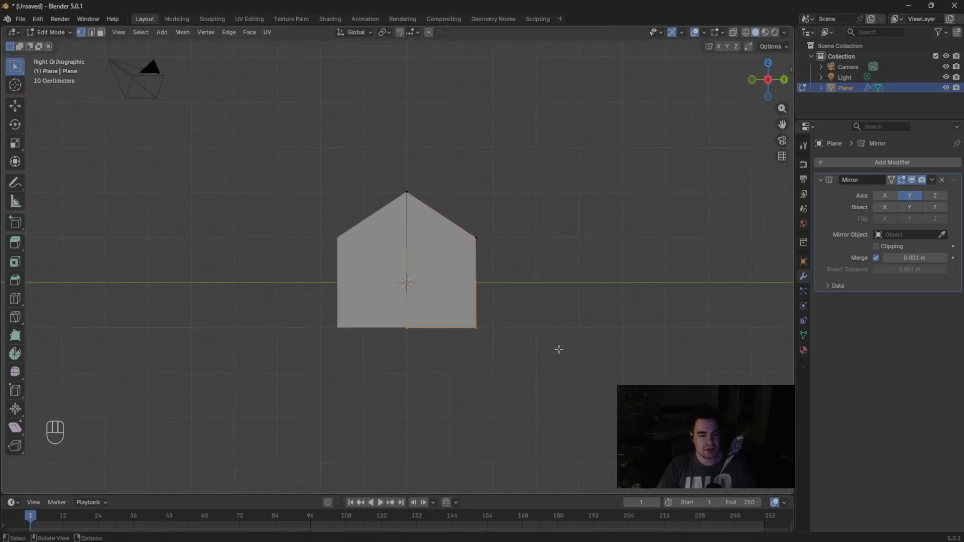
{"action": "scroll", "coordinate": [551, 319], "scroll_direction": "down", "scroll_amount": 2}
{"action": "key", "text": "g"}
{"action": "key", "text": "z"}
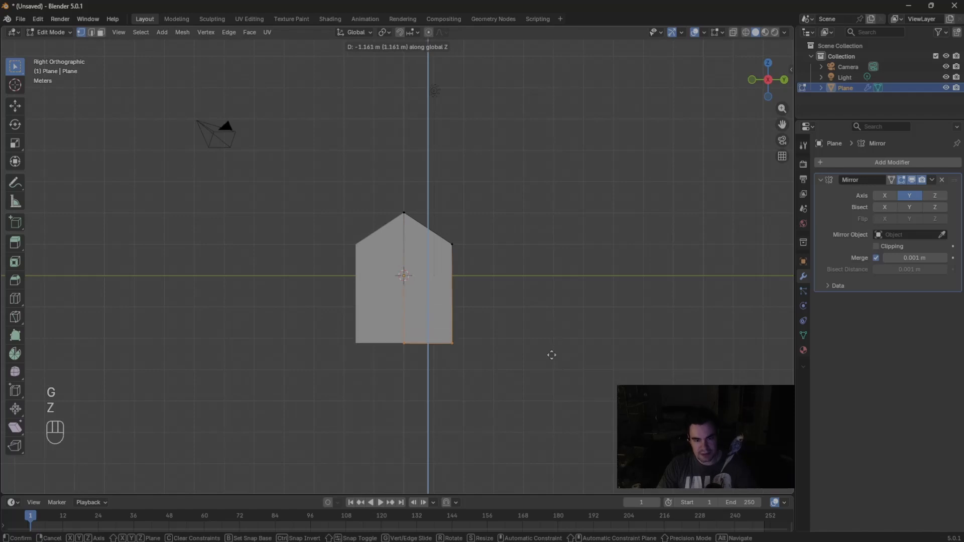
{"action": "left_click", "coordinate": [536, 59]}
{"action": "scroll", "coordinate": [560, 232], "scroll_direction": "down", "scroll_amount": 5}
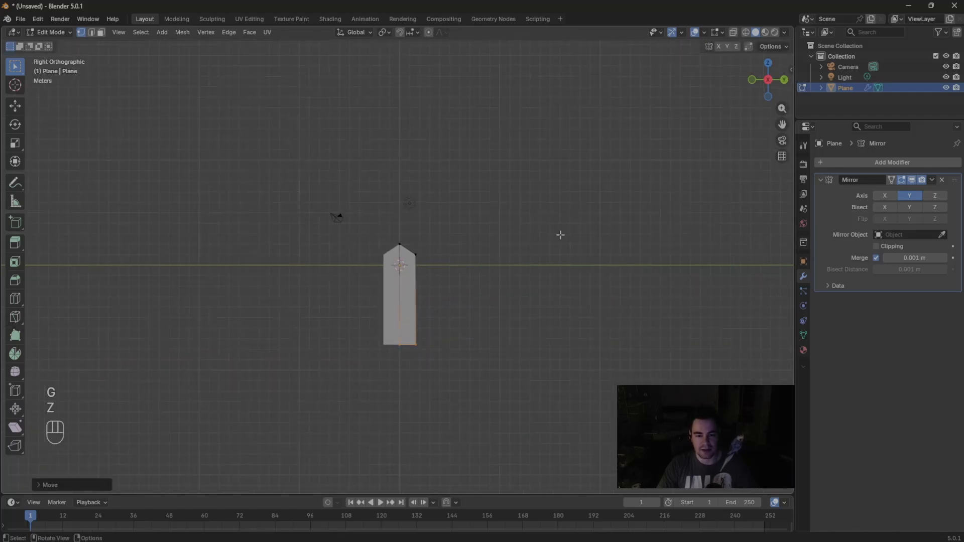
{"action": "key", "text": "g"}
{"action": "key", "text": "z"}
{"action": "left_click", "coordinate": [561, 319]}
{"action": "key", "text": "Tab"}
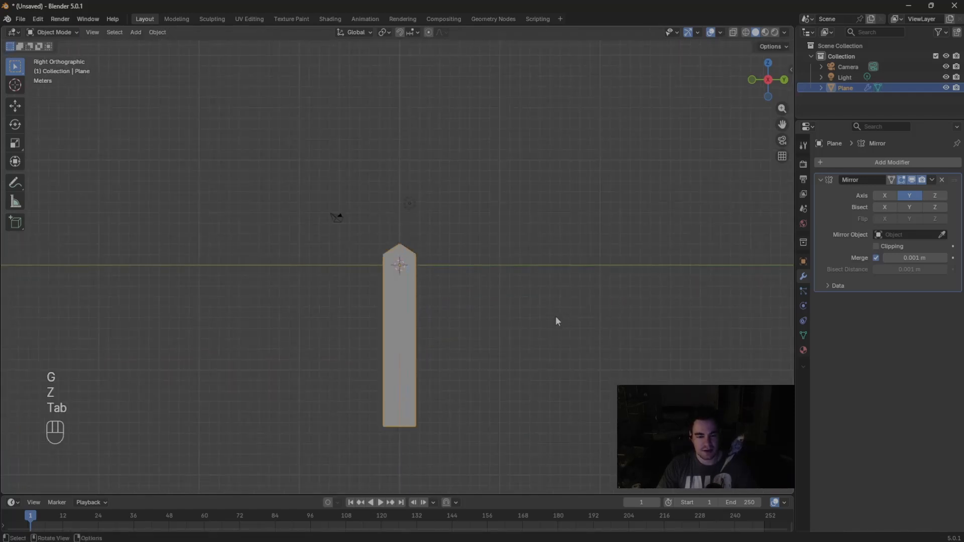
{"action": "scroll", "coordinate": [493, 176], "scroll_direction": "down", "scroll_amount": 3, "text": "shift"}
{"action": "scroll", "coordinate": [493, 176], "scroll_direction": "up", "scroll_amount": 3}
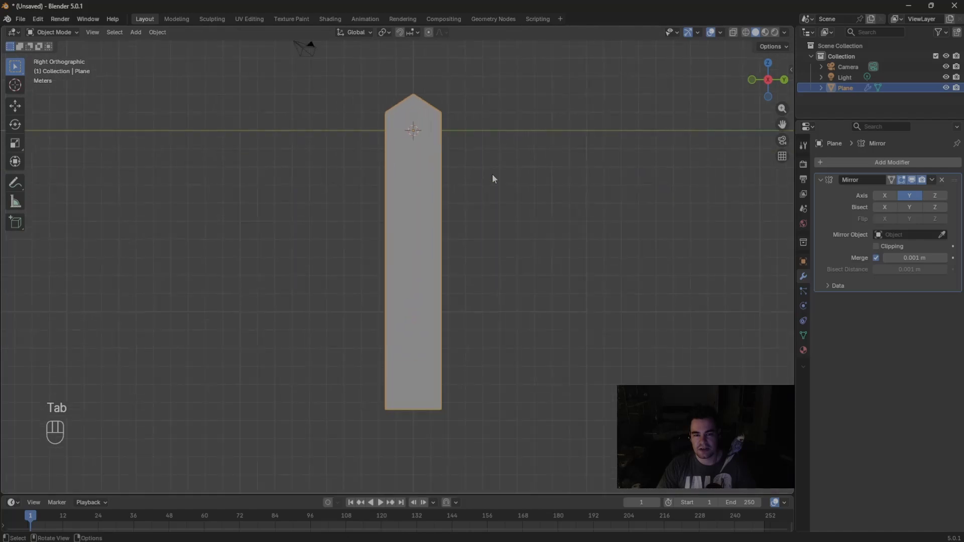
Step: Select the blade's centre-line vertices in Edit Mode and move them slightly outward along X to form a ridge
{"action": "mouse_move", "coordinate": [493, 177]}
{"action": "middle_mouse_down"}
{"action": "mouse_move", "coordinate": [595, 202]}
{"action": "mouse_move", "coordinate": [641, 198]}
{"action": "mouse_move", "coordinate": [570, 172]}
{"action": "mouse_move", "coordinate": [508, 171]}
{"action": "middle_mouse_up"}
{"action": "key", "text": "Tab"}
{"action": "left_click_drag", "start_coordinate": [390, 63], "coordinate": [404, 155]}
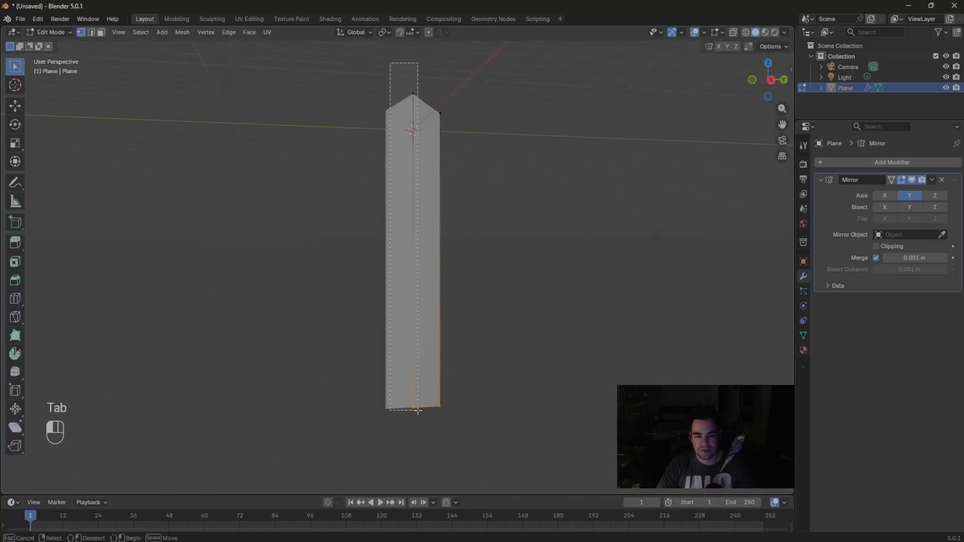
{"action": "left_click_drag", "start_coordinate": [418, 411], "coordinate": [417, 409]}
{"action": "mouse_move", "coordinate": [480, 87]}
{"action": "middle_mouse_down"}
{"action": "mouse_move", "coordinate": [534, 119]}
{"action": "mouse_move", "coordinate": [553, 114]}
{"action": "mouse_move", "coordinate": [522, 109]}
{"action": "mouse_move", "coordinate": [564, 107]}
{"action": "mouse_move", "coordinate": [478, 92]}
{"action": "middle_mouse_up"}
{"action": "key", "text": "g"}
{"action": "key", "text": "y"}
{"action": "key", "text": "x"}
{"action": "key", "text": "shift"}
{"action": "left_click", "coordinate": [568, 116]}
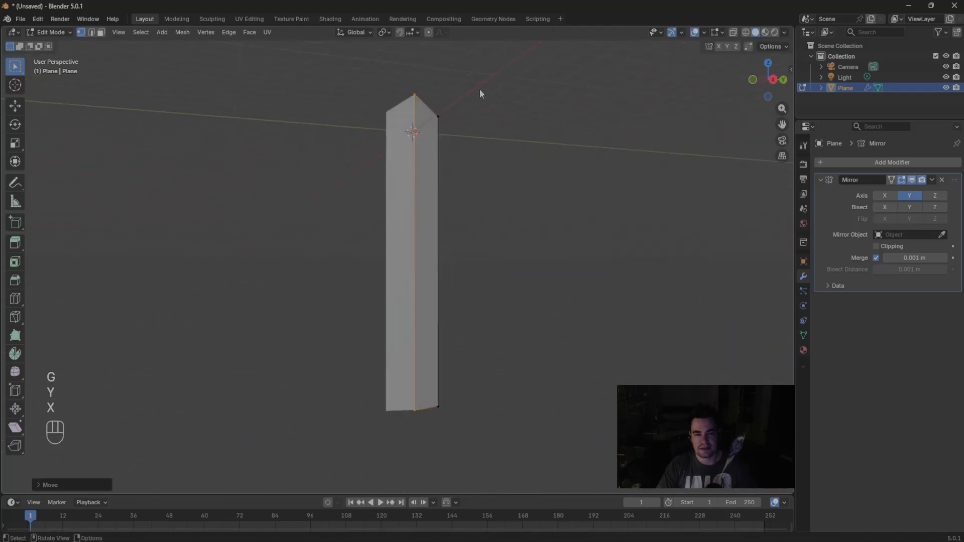
{"action": "key", "text": "Tab"}
Step: Set the Mirror modifier's merge distance to 0.003 m to close the seam along the ridge
{"action": "middle_click_drag", "start_coordinate": [418, 344], "coordinate": [557, 259]}
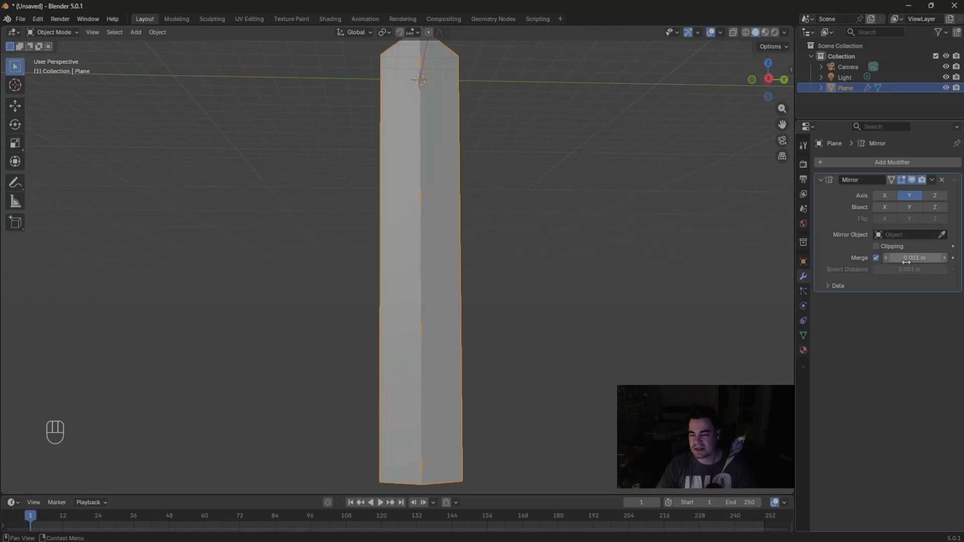
{"action": "left_click_drag", "start_coordinate": [906, 257], "coordinate": [914, 257], "text": "shift"}
{"action": "middle_click_drag", "start_coordinate": [654, 198], "coordinate": [616, 222]}
{"action": "scroll", "coordinate": [616, 222], "scroll_direction": "up", "scroll_amount": 5}
Step: Lengthen the blade further by moving its bottom vertices down along Z in Edit Mode, then return to Object Mode
{"action": "left_click_drag", "start_coordinate": [782, 124], "coordinate": [786, 108]}
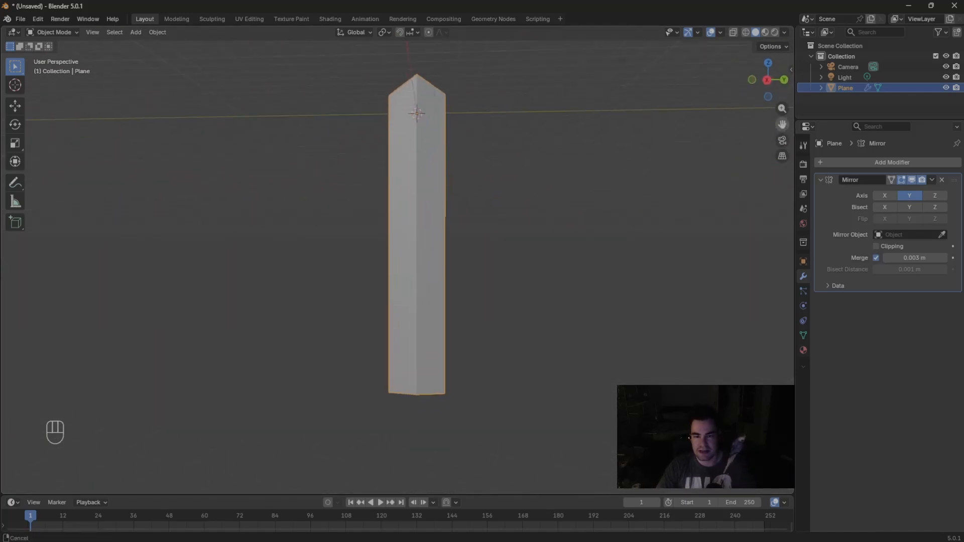
{"action": "key", "text": "Tab"}
{"action": "scroll", "coordinate": [497, 304], "scroll_direction": "down", "scroll_amount": 3}
{"action": "key", "text": "g"}
{"action": "key", "text": "z"}
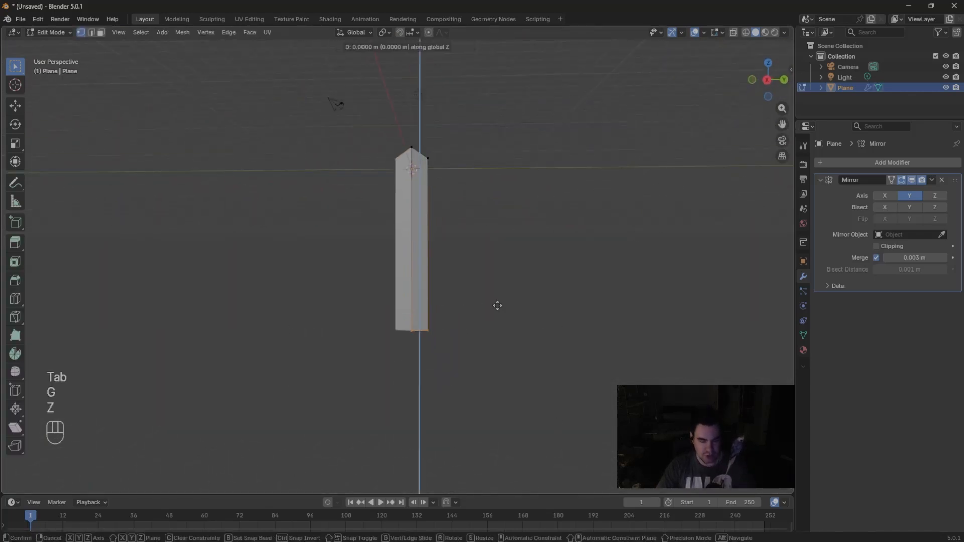
{"action": "left_click", "coordinate": [493, 394]}
{"action": "key", "text": "Tab"}
{"action": "scroll", "coordinate": [485, 132], "scroll_direction": "down", "scroll_amount": 3}
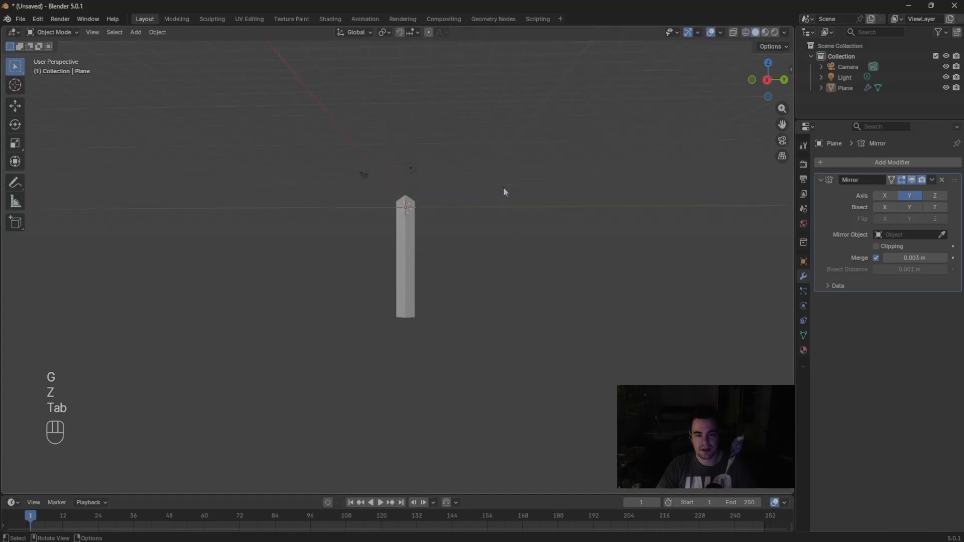
Step: Raise the blade along Z until its lower end sits above the world origin
{"action": "left_click", "coordinate": [411, 277]}
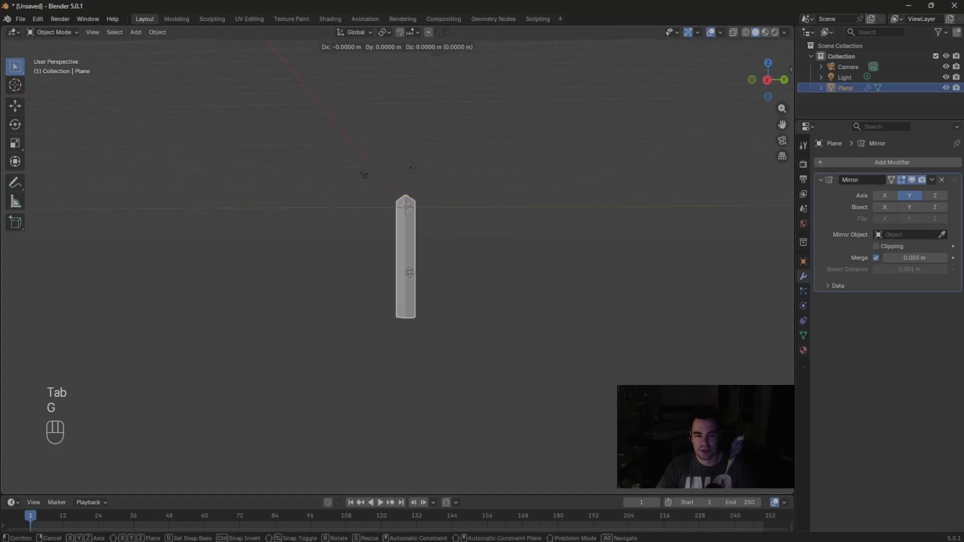
{"action": "key", "text": "g"}
{"action": "key", "text": "z"}
{"action": "middle_click_drag", "start_coordinate": [485, 159], "coordinate": [538, 119]}
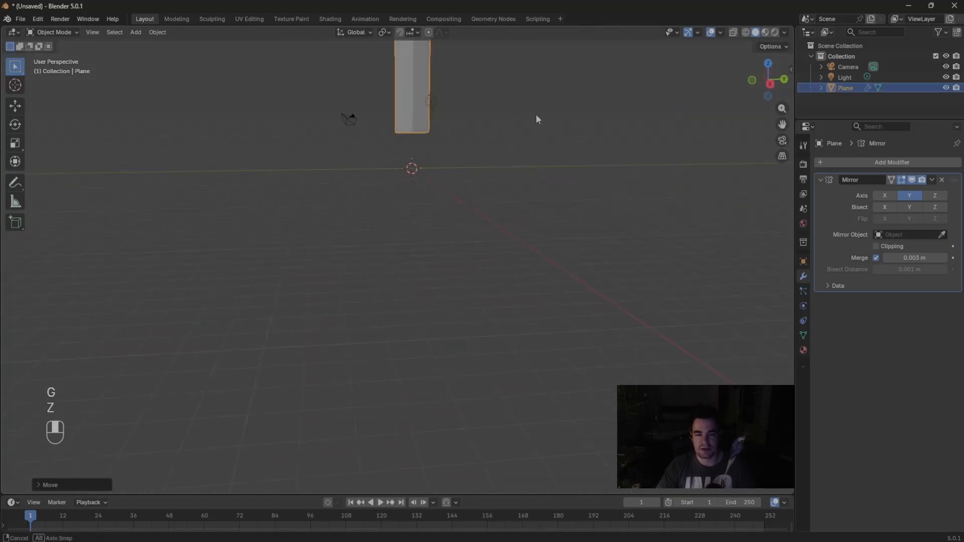
{"action": "middle_click_drag", "start_coordinate": [772, 126], "coordinate": [721, 216], "text": "shift"}
{"action": "middle_click_drag", "start_coordinate": [555, 137], "coordinate": [554, 122]}
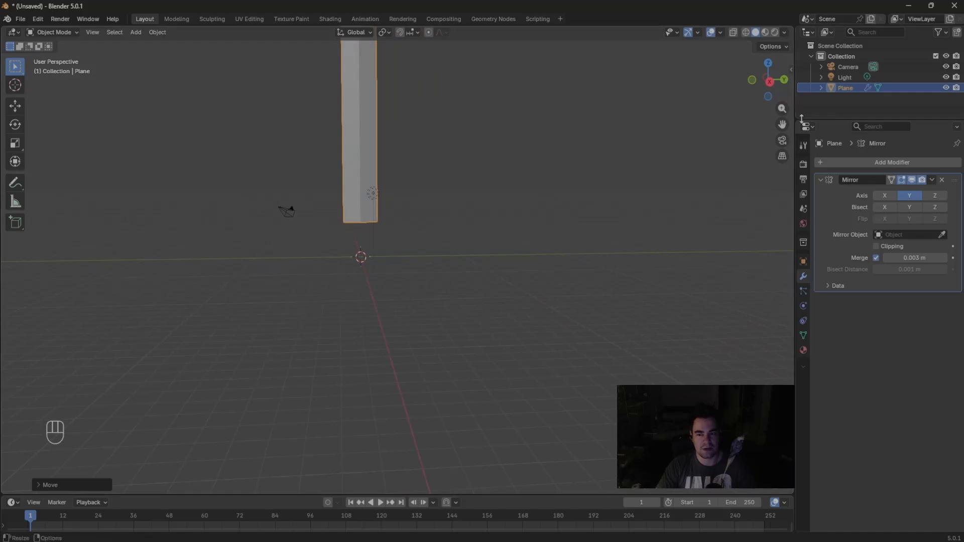
Step: Deselect the blade and add a cube mesh at the world origin
{"action": "left_click_drag", "start_coordinate": [782, 125], "coordinate": [820, 199]}
{"action": "scroll", "coordinate": [547, 152], "scroll_direction": "up", "scroll_amount": 2}
{"action": "left_click", "coordinate": [547, 153]}
{"action": "key", "text": "shift+a"}
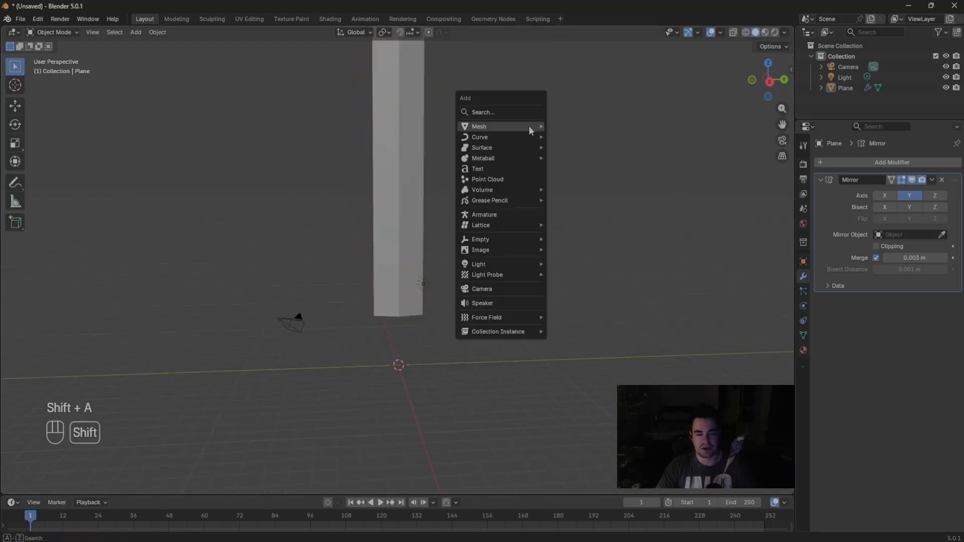
{"action": "mouse_move", "coordinate": [529, 126]}
{"action": "left_click", "coordinate": [578, 139]}
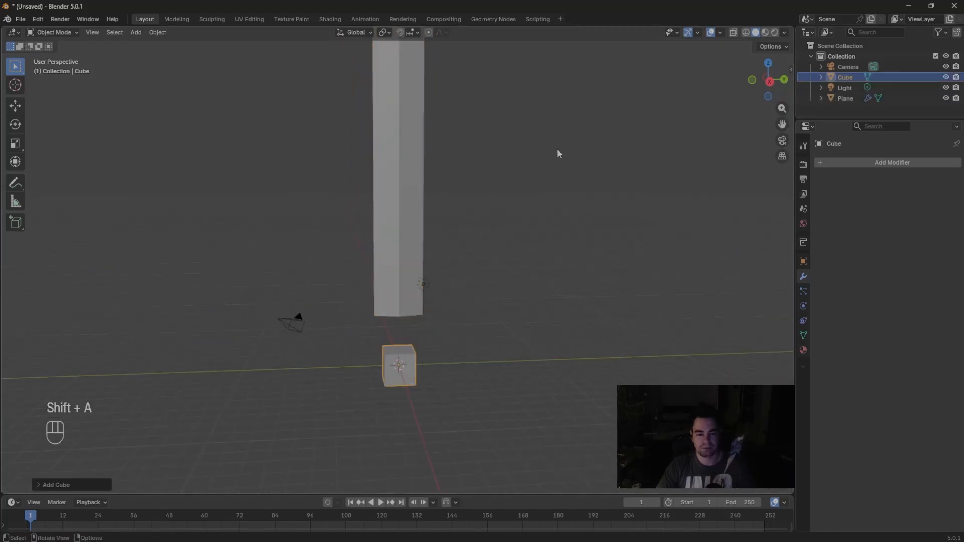
Step: Move the cube up about 2.2 m along Z so its top meets the blade's bottom edge
{"action": "left_click_drag", "start_coordinate": [783, 124], "coordinate": [782, 121]}
{"action": "left_click", "coordinate": [770, 83]}
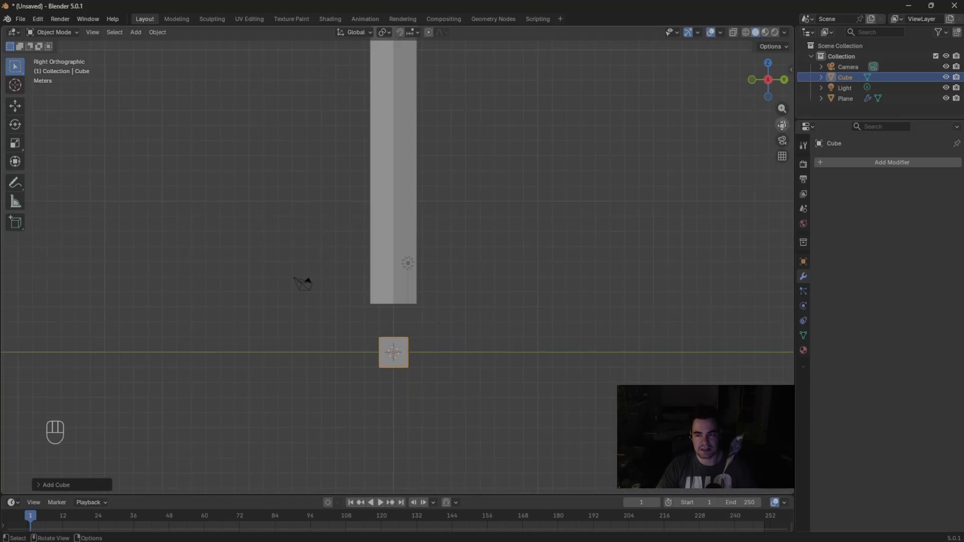
{"action": "scroll", "coordinate": [594, 168], "scroll_direction": "up", "scroll_amount": 3}
{"action": "key", "text": "g"}
{"action": "key", "text": "z"}
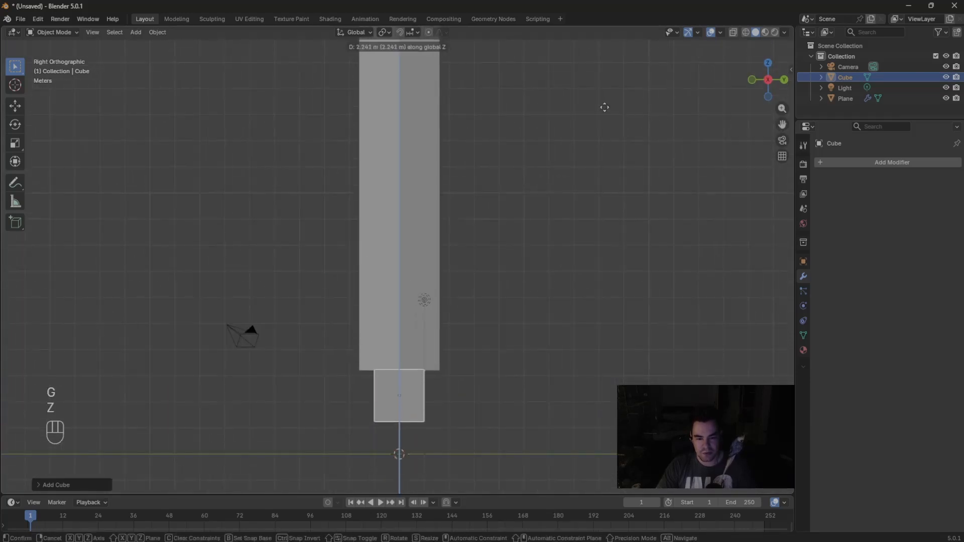
{"action": "left_click", "coordinate": [606, 109]}
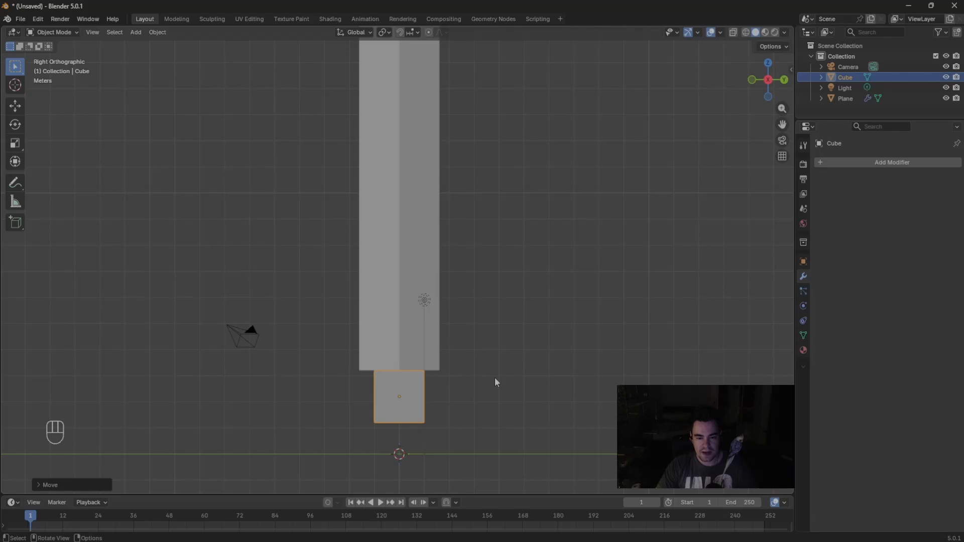
Step: Add a Mirror modifier to the cube and set it to mirror across Y instead of X
{"action": "left_click", "coordinate": [846, 164]}
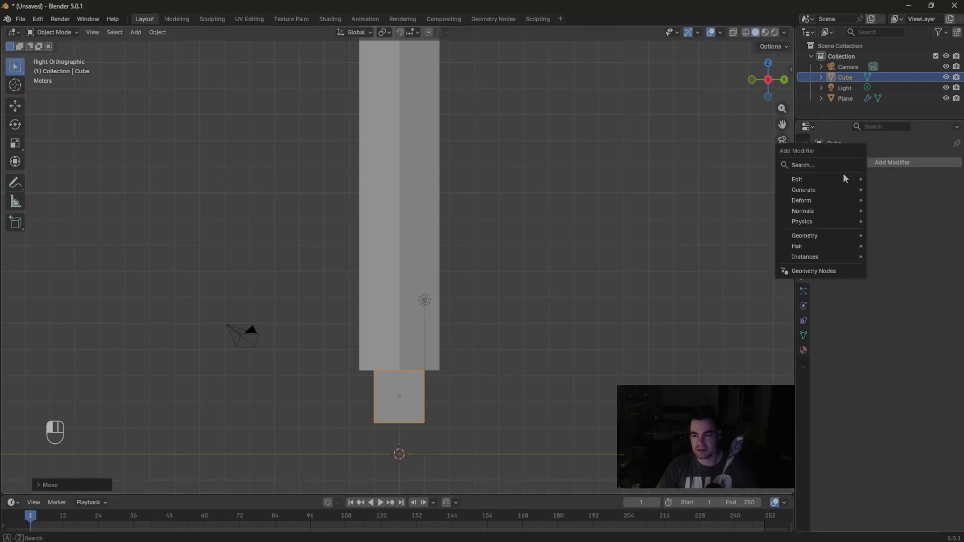
{"action": "left_click", "coordinate": [854, 164]}
{"action": "left_click", "coordinate": [828, 164]}
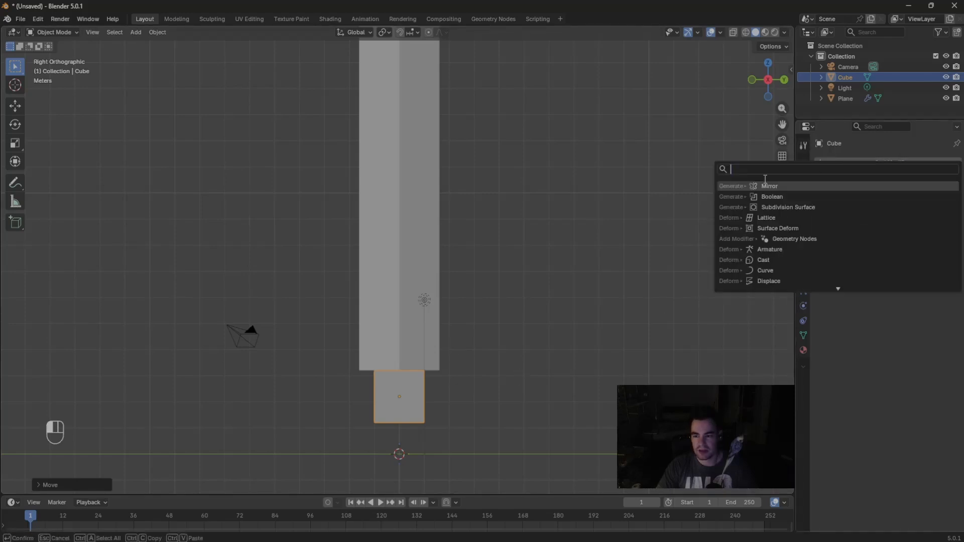
{"action": "left_click", "coordinate": [765, 184]}
{"action": "left_click", "coordinate": [910, 199]}
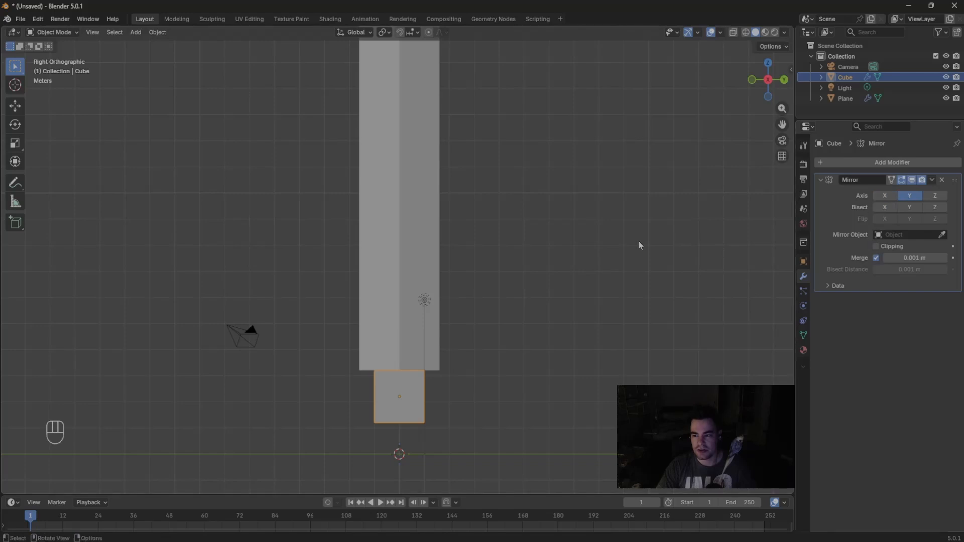
Step: In Edit Mode, move the cube's mesh about 1.02 m along Y so its inner side meets the mirror plane
{"action": "key", "text": "Tab"}
{"action": "key", "text": "g"}
{"action": "key", "text": "y"}
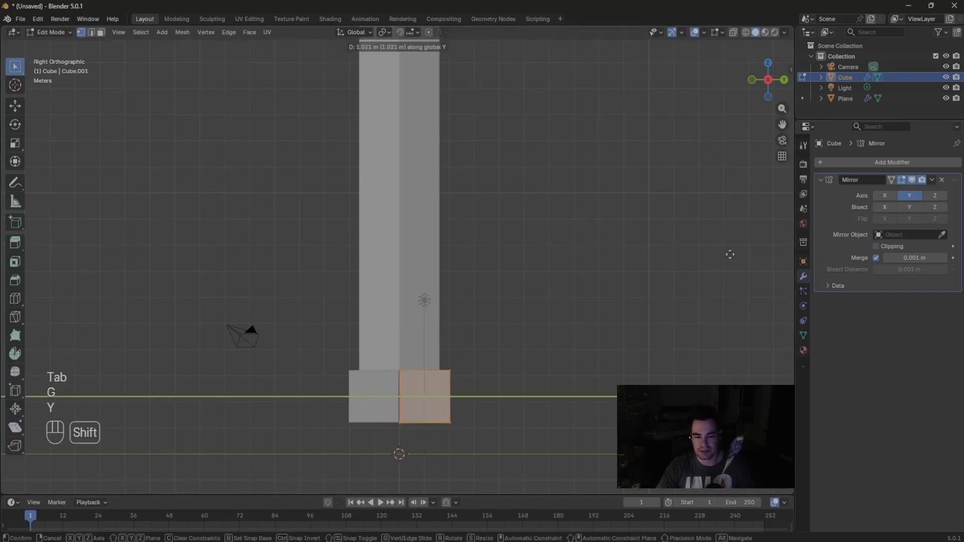
{"action": "left_click", "coordinate": [725, 254]}
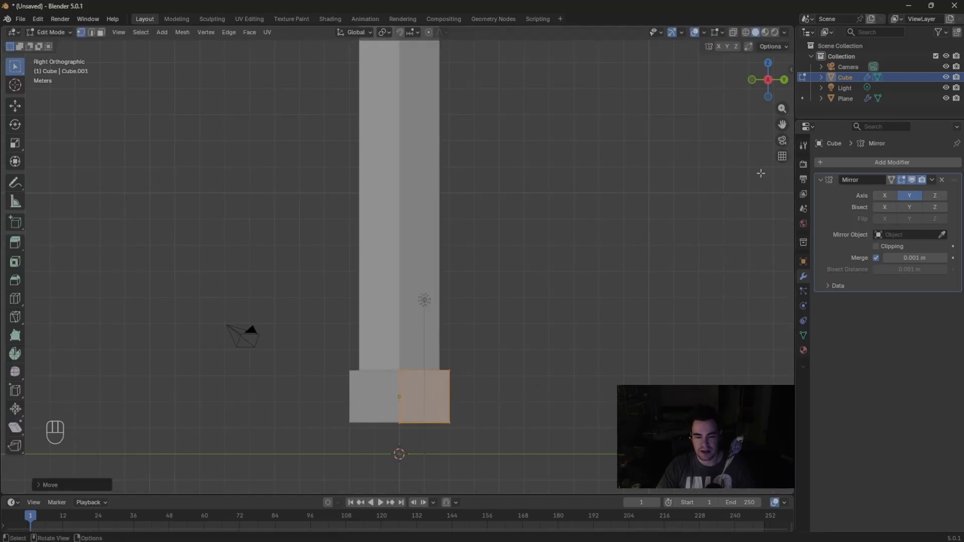
Step: Clear the selection of the cube's outer vertices and turn on X-Ray so hidden vertices can be selected
{"action": "left_click_drag", "start_coordinate": [783, 124], "coordinate": [790, 55]}
{"action": "left_click_drag", "start_coordinate": [465, 292], "coordinate": [451, 385]}
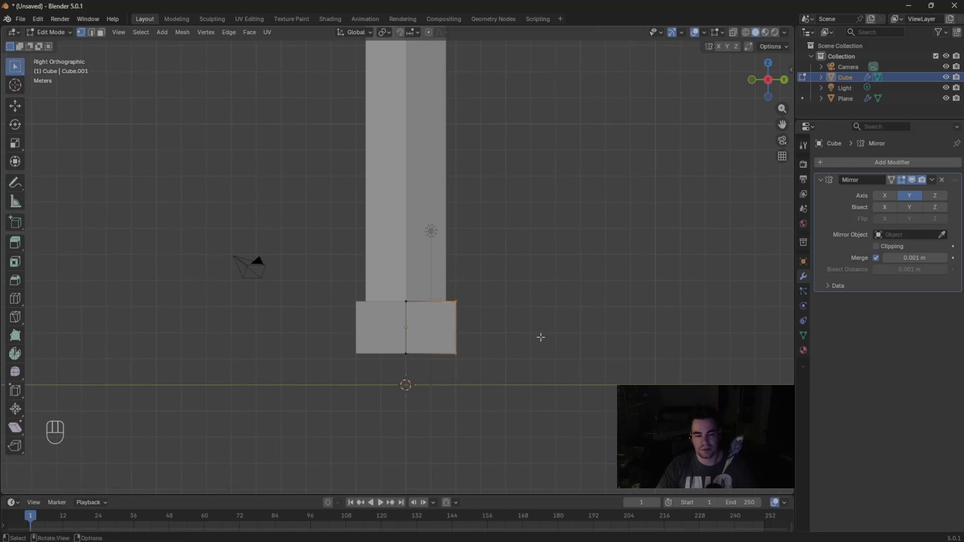
{"action": "left_click", "coordinate": [544, 297]}
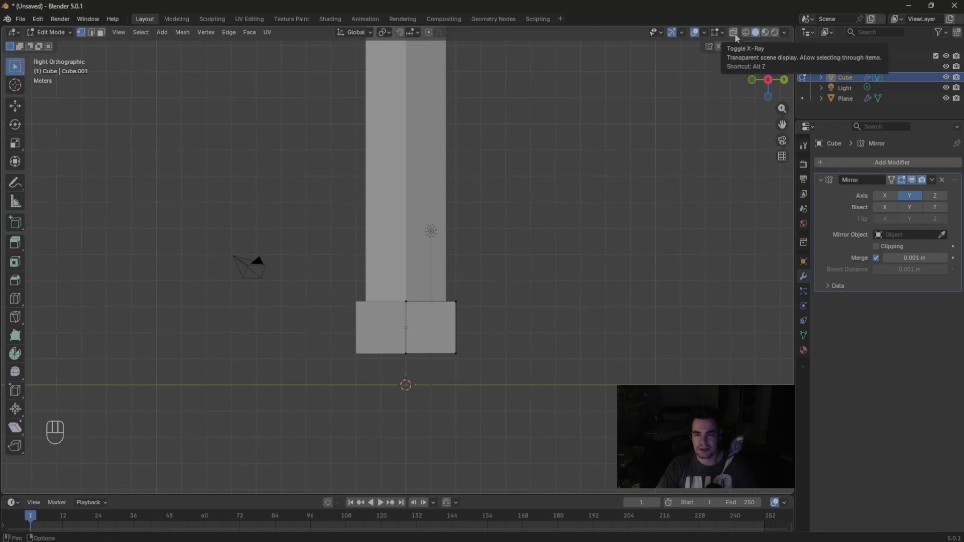
{"action": "left_click", "coordinate": [733, 32]}
{"action": "left_click_drag", "start_coordinate": [451, 293], "coordinate": [450, 318]}
{"action": "left_click_drag", "start_coordinate": [461, 397], "coordinate": [461, 397]}
{"action": "middle_click_drag", "start_coordinate": [462, 397], "coordinate": [425, 316]}
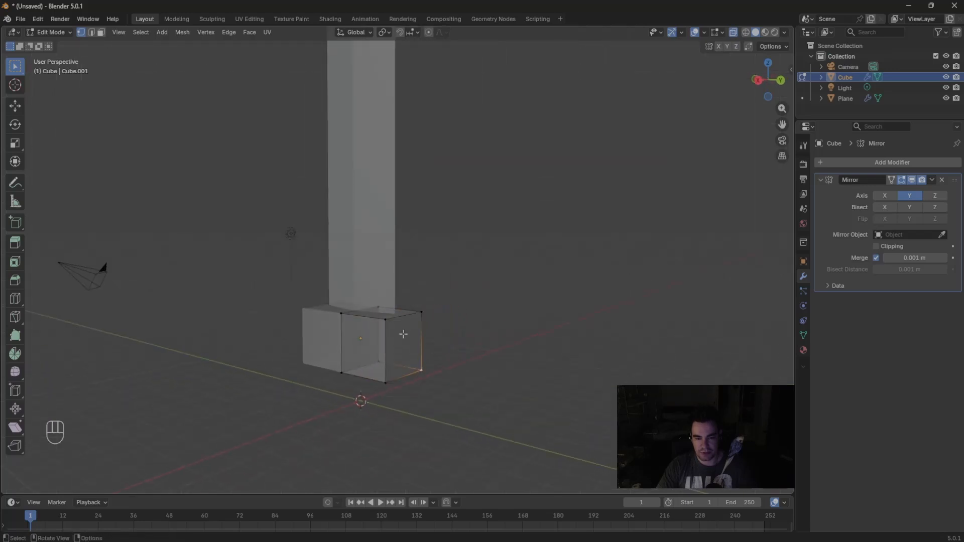
{"action": "left_click_drag", "start_coordinate": [374, 301], "coordinate": [442, 394]}
{"action": "middle_click_drag", "start_coordinate": [475, 360], "coordinate": [495, 349]}
{"action": "left_click_drag", "start_coordinate": [404, 314], "coordinate": [432, 392]}
{"action": "key", "text": "g"}
{"action": "right_click", "coordinate": [462, 399]}
{"action": "key", "text": "g"}
{"action": "right_click", "coordinate": [459, 395]}
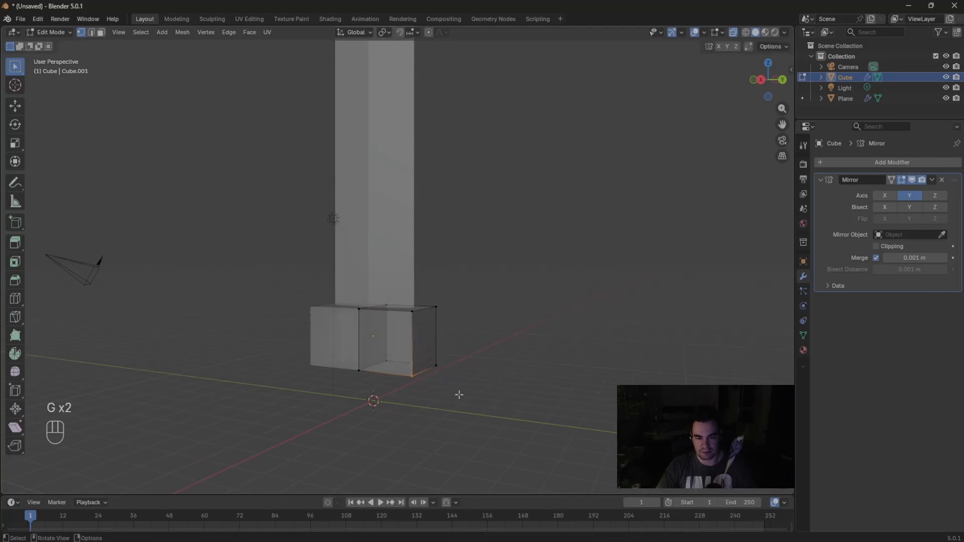
{"action": "left_click", "coordinate": [413, 309], "text": "shift"}
{"action": "key", "text": "g"}
{"action": "right_click", "coordinate": [467, 341]}
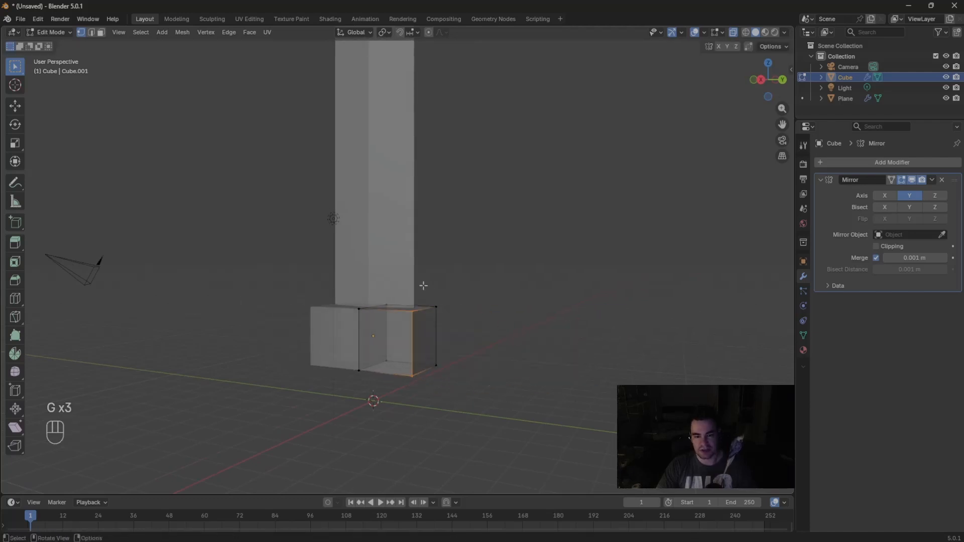
Step: Select the cube's four outer vertices and move them about 1.86 m outward along Y to widen the crossguard
{"action": "left_click_drag", "start_coordinate": [423, 286], "coordinate": [480, 421]}
{"action": "left_click_drag", "start_coordinate": [388, 286], "coordinate": [477, 386]}
{"action": "left_click", "coordinate": [436, 307]}
{"action": "left_click_drag", "start_coordinate": [392, 294], "coordinate": [471, 401]}
{"action": "left_click", "coordinate": [762, 80]}
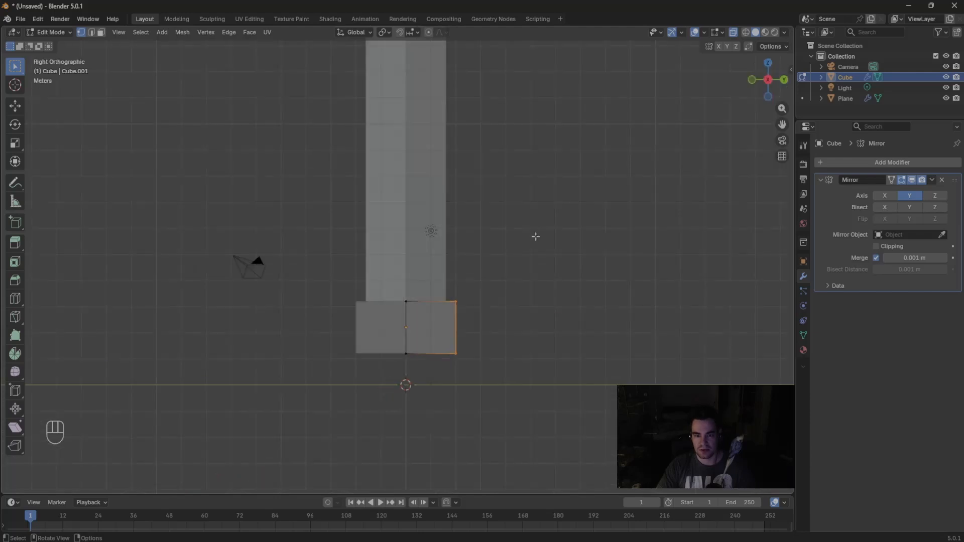
{"action": "key", "text": "g"}
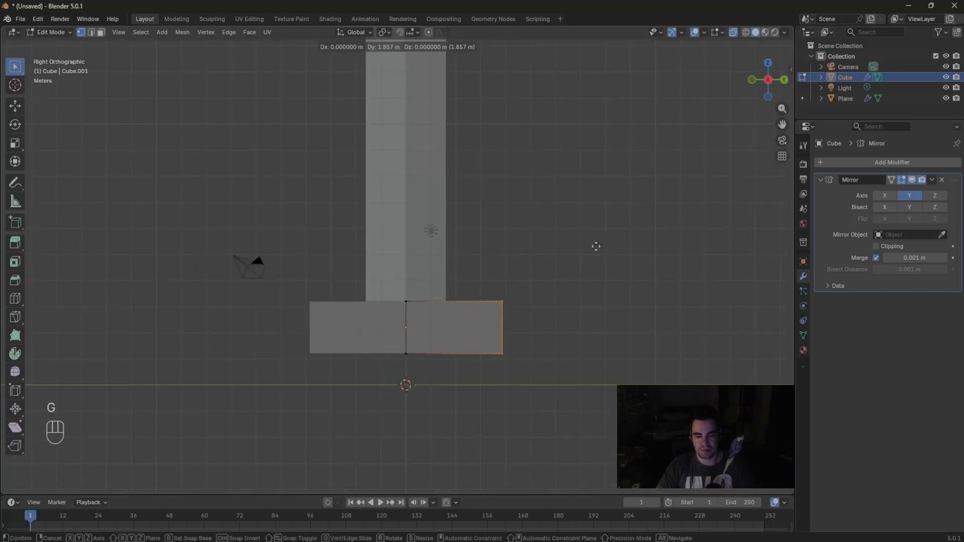
{"action": "left_click", "coordinate": [597, 247]}
Step: Extrude the crossguard's outer end outward and upward into an angled tip, then return to Object Mode
{"action": "key", "text": "e"}
{"action": "right_click", "coordinate": [611, 232]}
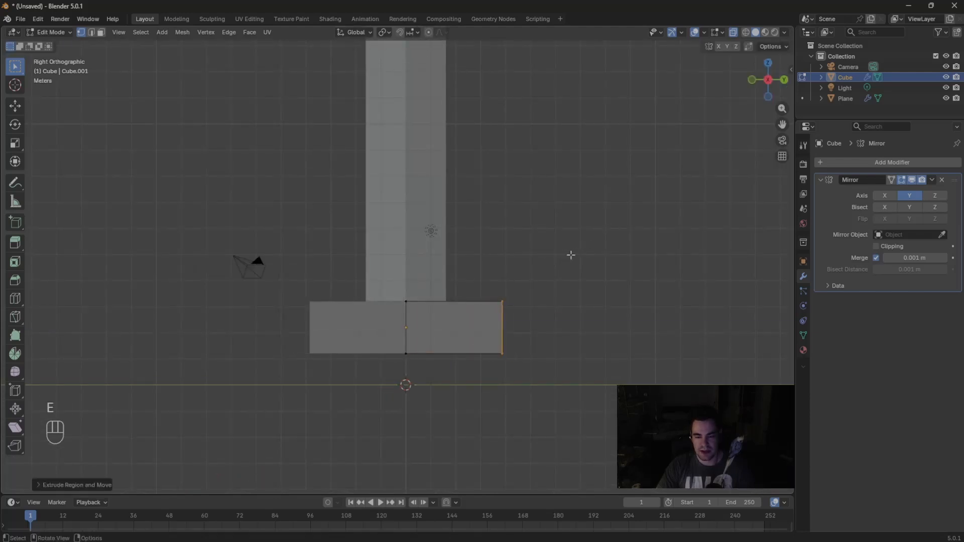
{"action": "key", "text": "e"}
{"action": "key", "text": "g"}
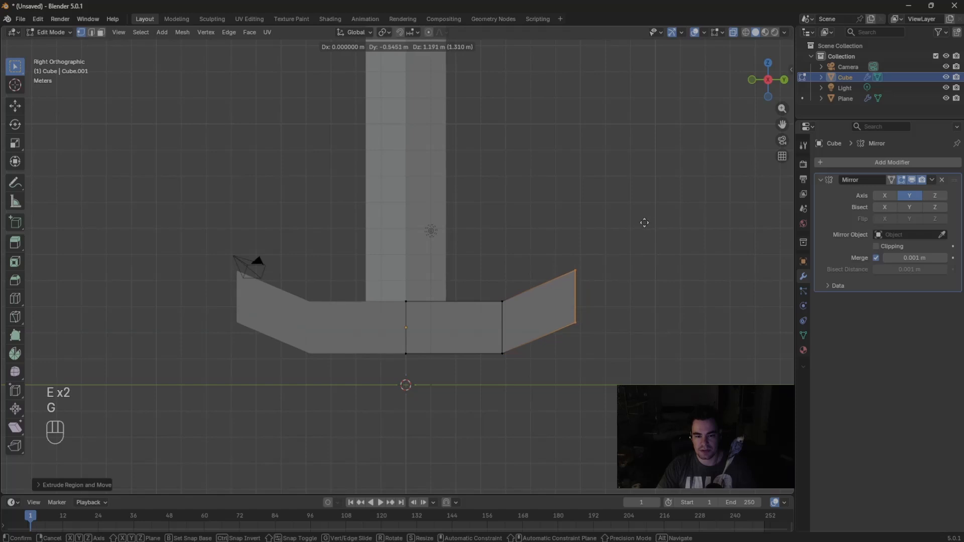
{"action": "left_click", "coordinate": [645, 220]}
{"action": "key", "text": "Tab"}
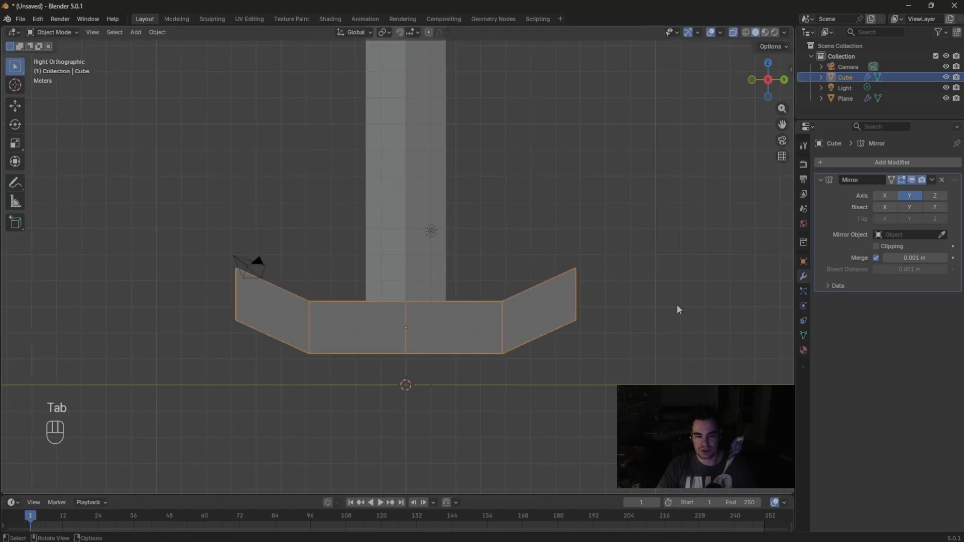
Step: Delete the crossguard's inner face at the mirror seam in Edit Mode, then return to Object Mode
{"action": "left_click", "coordinate": [677, 305]}
{"action": "middle_click_drag", "start_coordinate": [643, 286], "coordinate": [632, 325]}
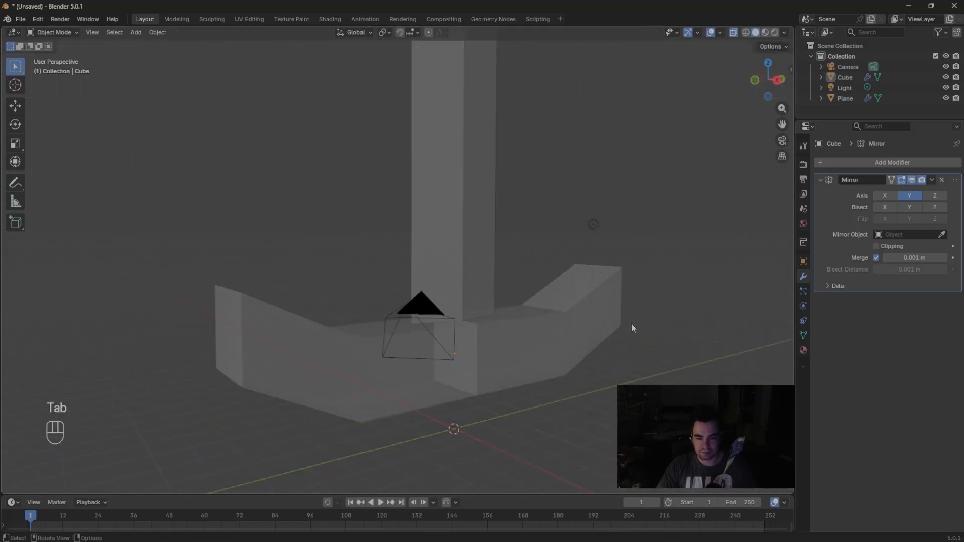
{"action": "middle_click_drag", "start_coordinate": [486, 337], "coordinate": [453, 331]}
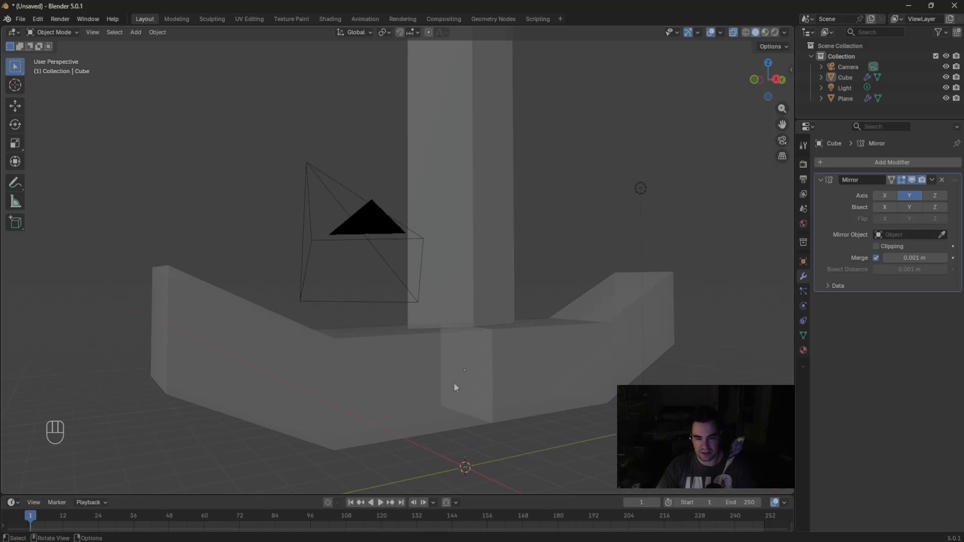
{"action": "key", "text": "Tab"}
{"action": "left_click", "coordinate": [101, 34]}
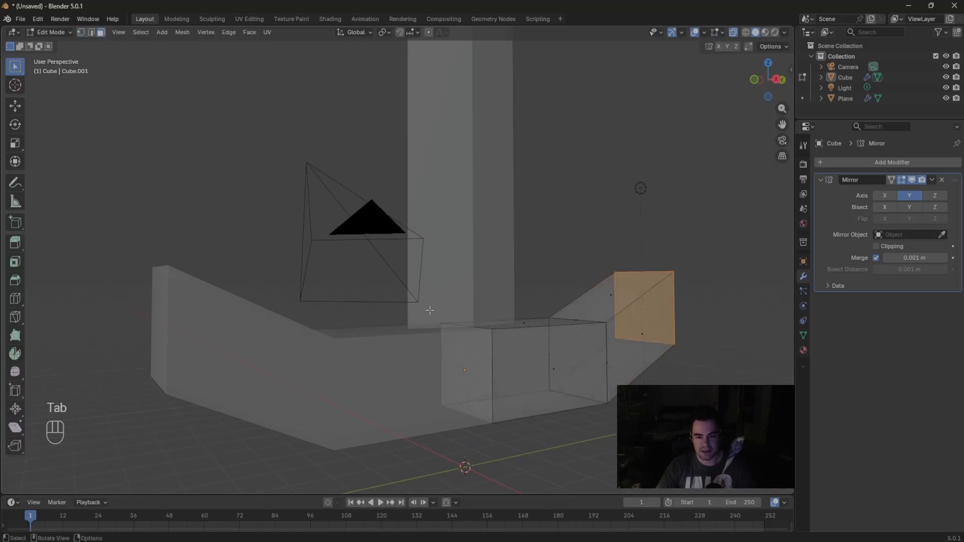
{"action": "left_click", "coordinate": [461, 374]}
{"action": "key", "text": "x"}
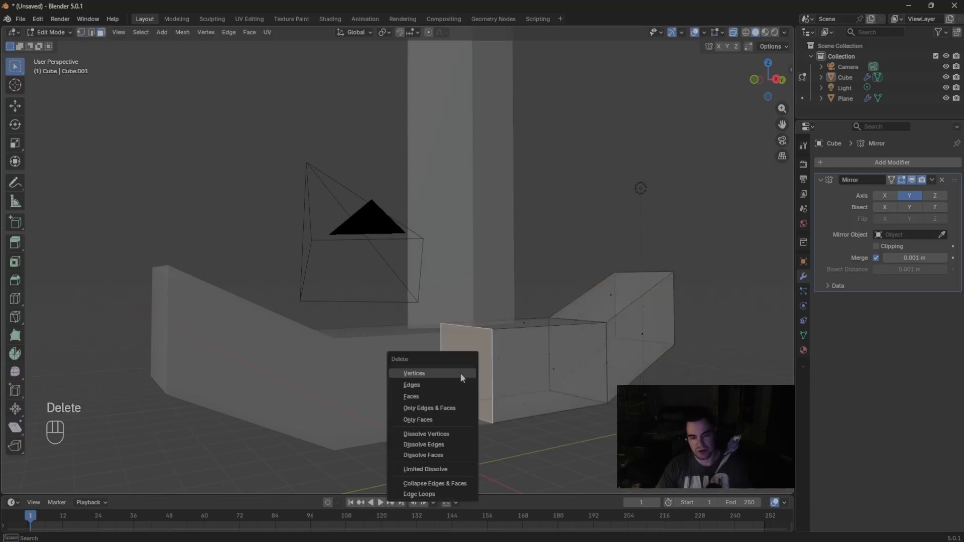
{"action": "left_click", "coordinate": [436, 395]}
{"action": "key", "text": "Tab"}
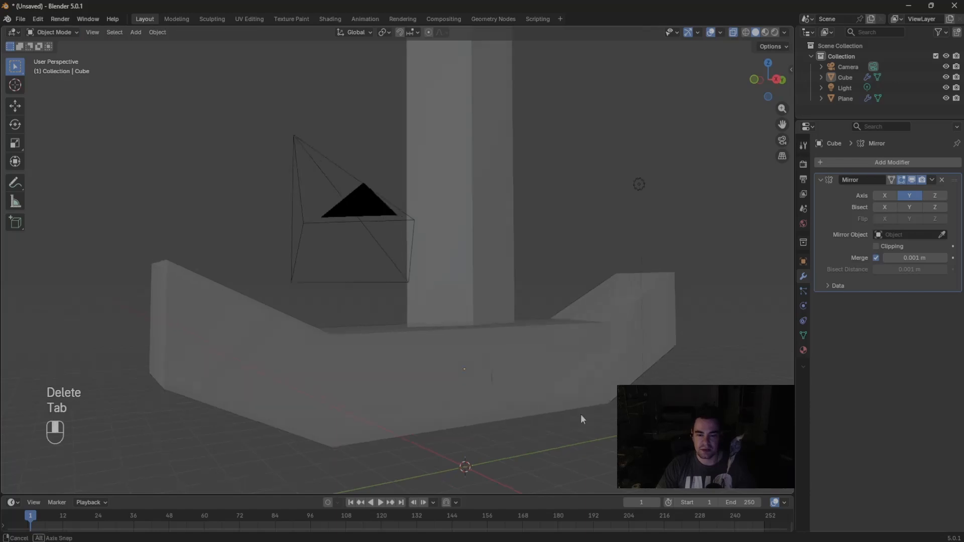
Step: Add a cylinder mesh at the world origin, viewing the sword from the right side
{"action": "middle_click_drag", "start_coordinate": [581, 415], "coordinate": [513, 387]}
{"action": "left_click", "coordinate": [764, 79]}
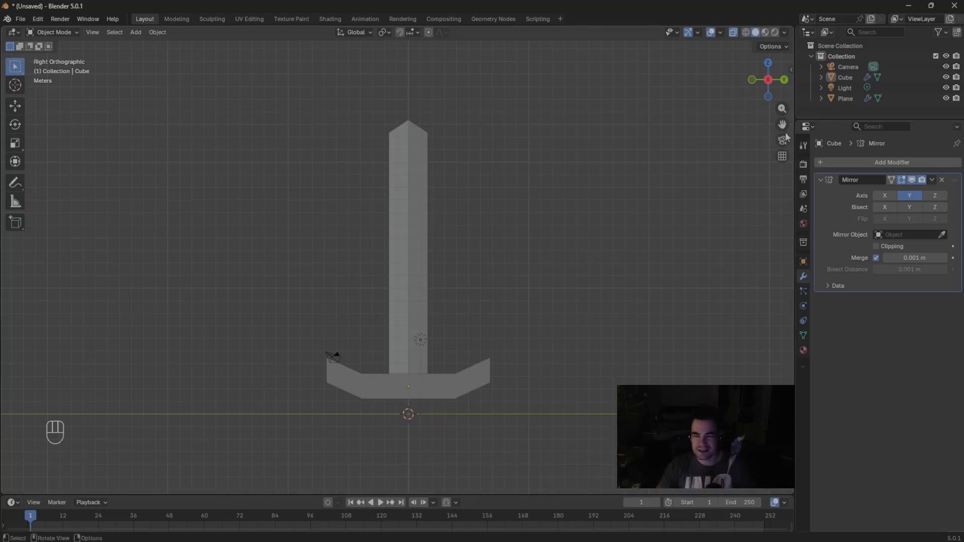
{"action": "left_click_drag", "start_coordinate": [782, 125], "coordinate": [788, 84]}
{"action": "scroll", "coordinate": [593, 184], "scroll_direction": "up", "scroll_amount": 1}
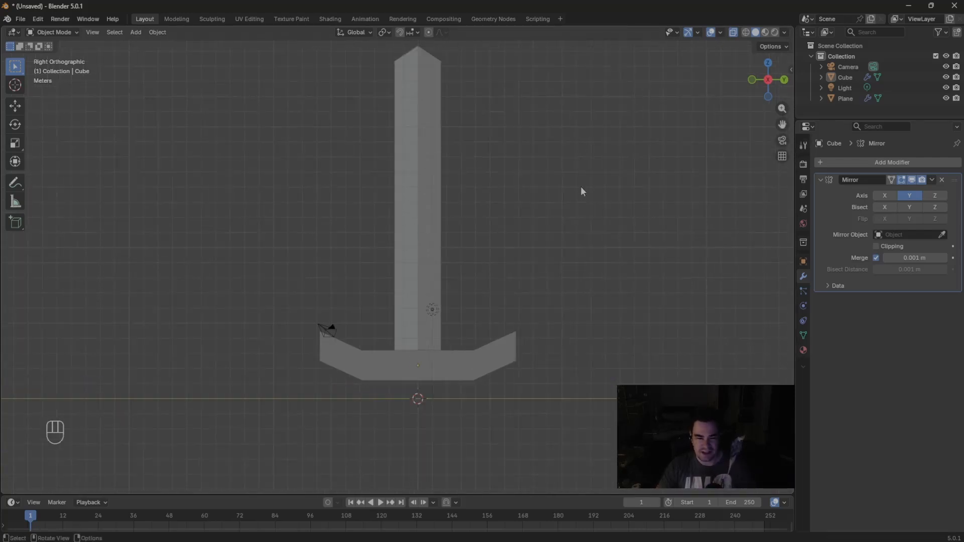
{"action": "key", "text": "shift+a"}
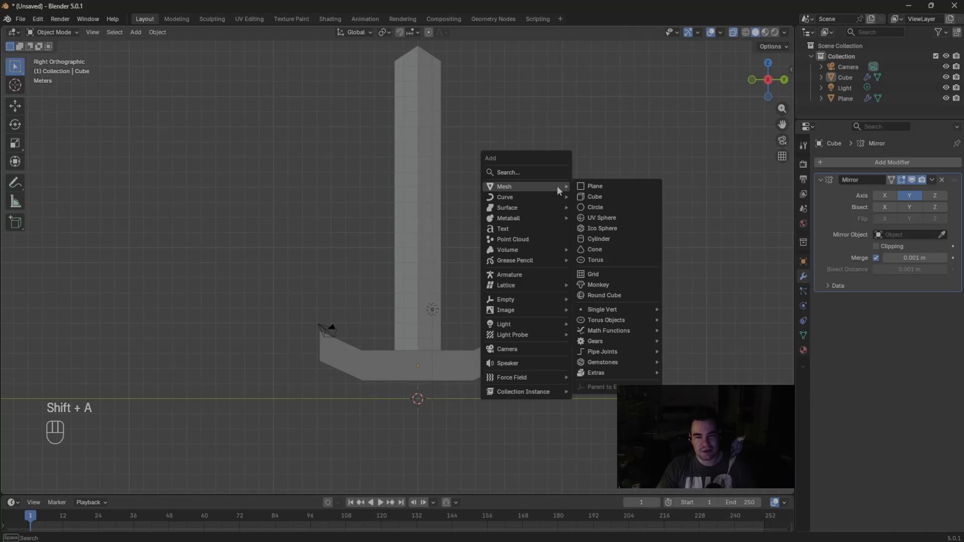
{"action": "left_click", "coordinate": [631, 240]}
Step: Raise the cylinder slightly along Z so its top meets the underside of the crossguard
{"action": "middle_click_drag", "start_coordinate": [524, 297], "coordinate": [524, 206], "text": "shift"}
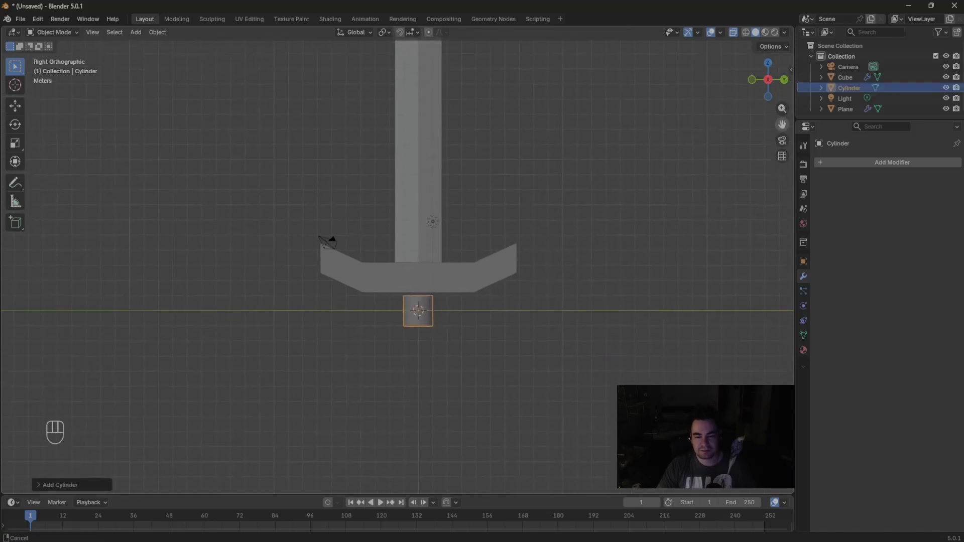
{"action": "scroll", "coordinate": [524, 206], "scroll_direction": "up", "scroll_amount": 6}
{"action": "key", "text": "g"}
{"action": "key", "text": "z"}
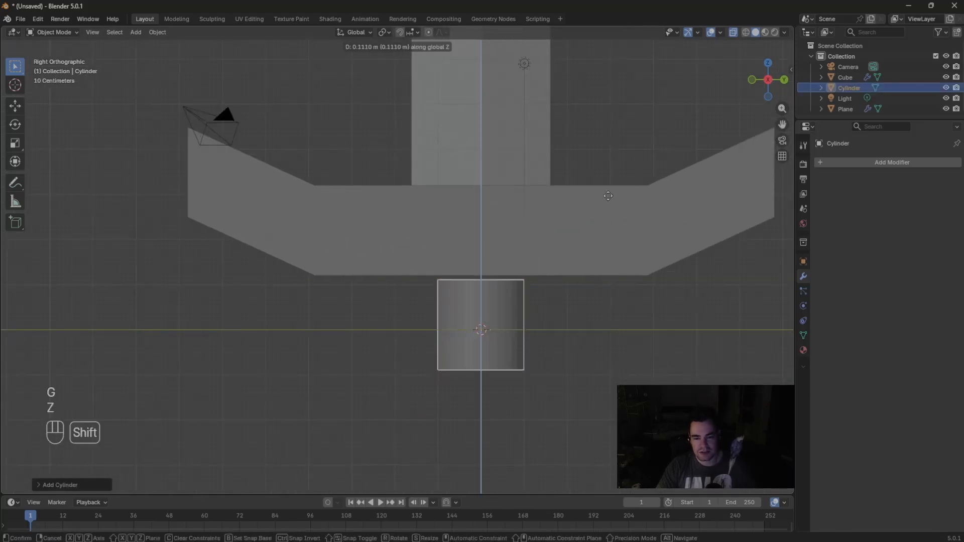
{"action": "left_click", "coordinate": [616, 165]}
Step: Stretch the handle cylinder downward in Edit Mode by moving its bottom ring of vertices along Z
{"action": "key", "text": "Tab"}
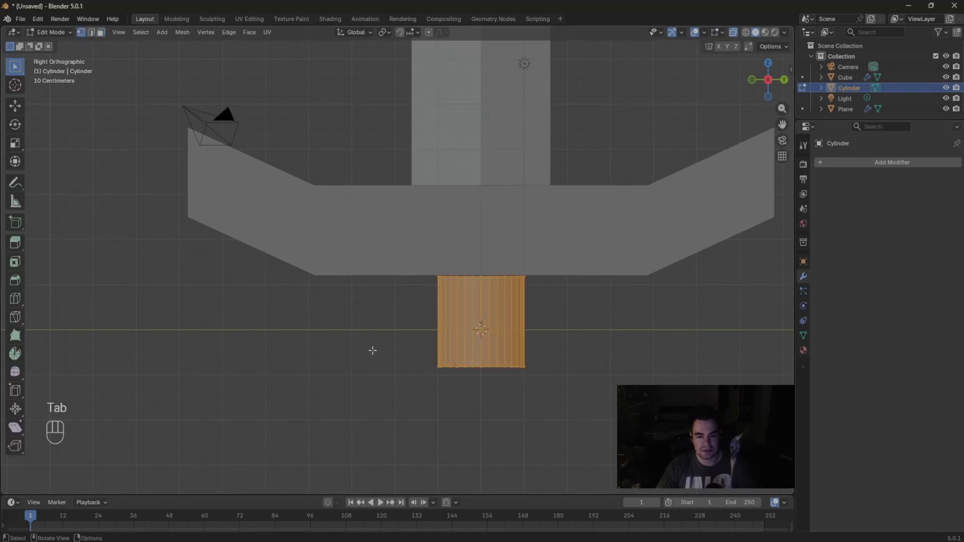
{"action": "left_click_drag", "start_coordinate": [373, 350], "coordinate": [685, 389]}
{"action": "middle_click_drag", "start_coordinate": [653, 395], "coordinate": [620, 358]}
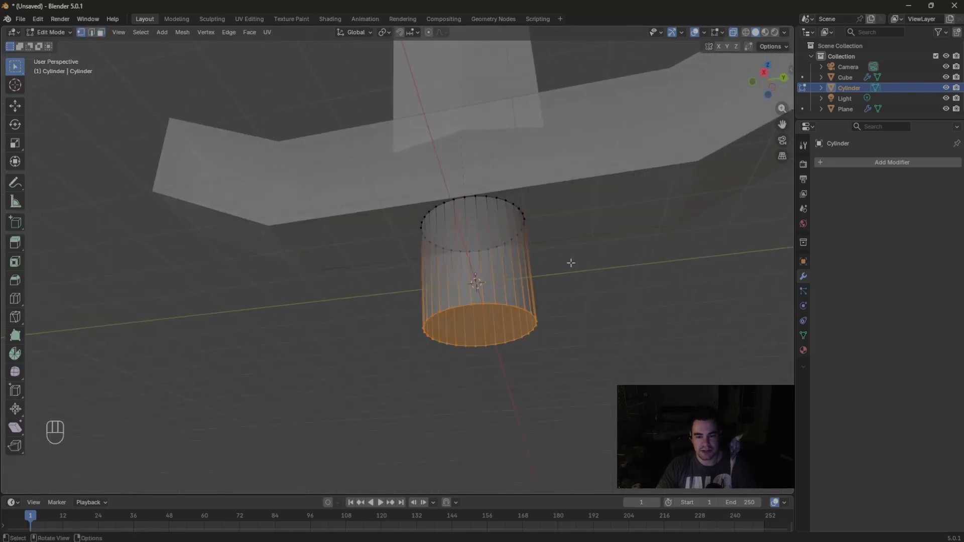
{"action": "left_click", "coordinate": [765, 72]}
{"action": "key", "text": "g"}
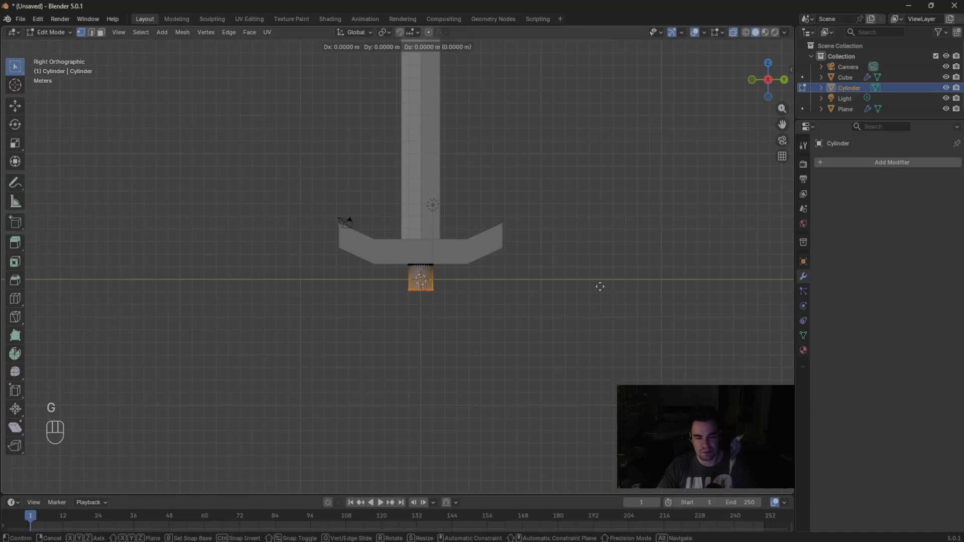
{"action": "key", "text": "z"}
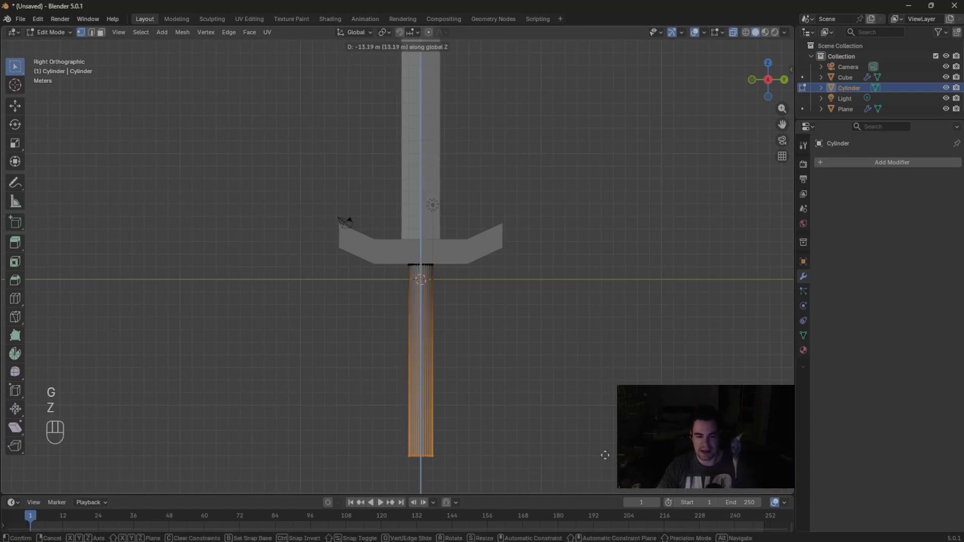
{"action": "left_click", "coordinate": [656, 344]}
{"action": "scroll", "coordinate": [648, 340], "scroll_direction": "down", "scroll_amount": 5}
{"action": "scroll", "coordinate": [588, 338], "scroll_direction": "up", "scroll_amount": 5}
{"action": "scroll", "coordinate": [600, 319], "scroll_direction": "up", "scroll_amount": 5}
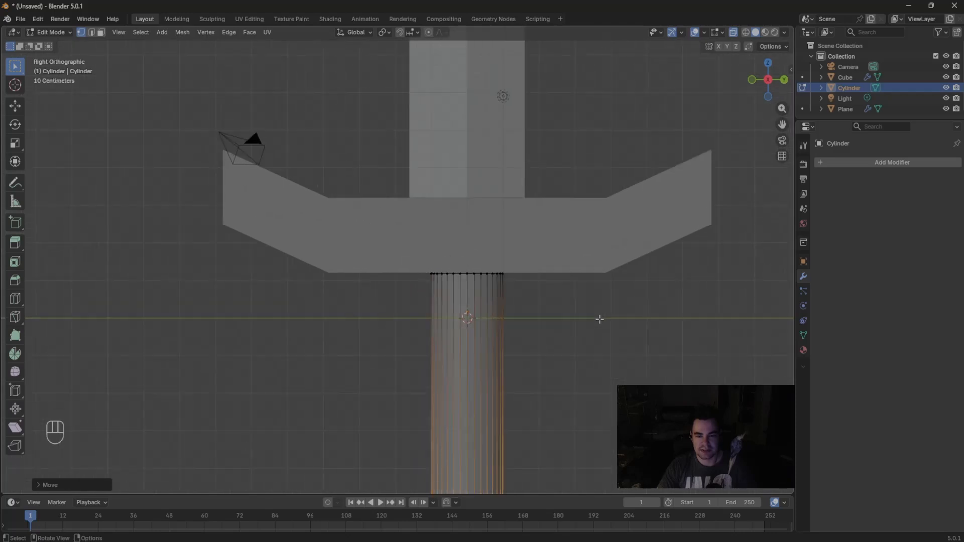
{"action": "scroll", "coordinate": [600, 319], "scroll_direction": "down", "scroll_amount": 8}
{"action": "key", "text": "g"}
{"action": "key", "text": "z"}
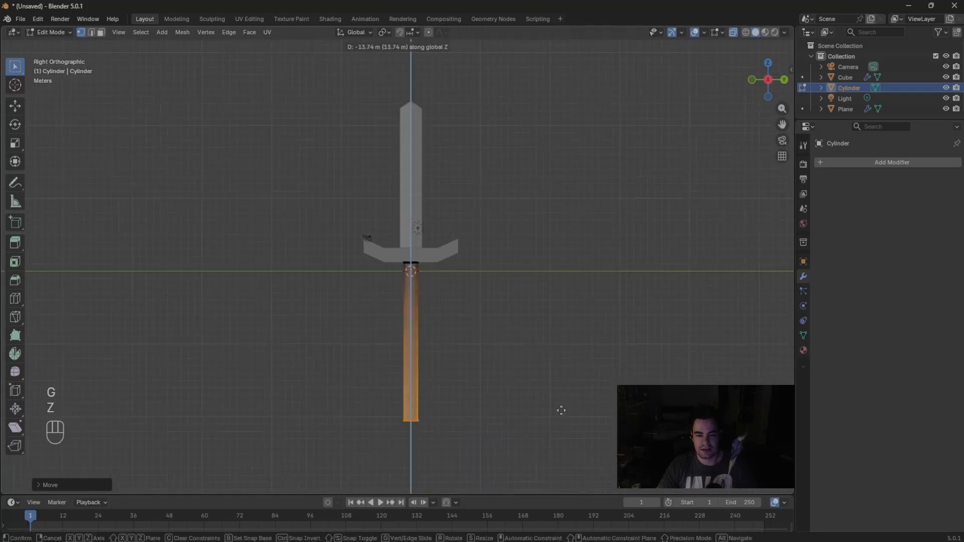
{"action": "right_click", "coordinate": [514, 210]}
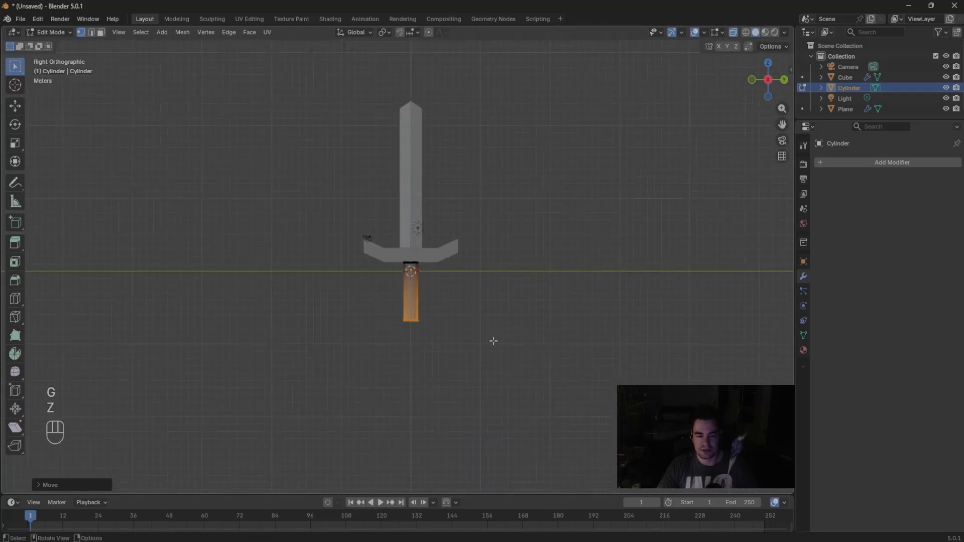
Step: Shorten the handle by raising its bottom vertices about 2.9 m along Z, then return to Object Mode
{"action": "key", "text": "g"}
{"action": "key", "text": "z"}
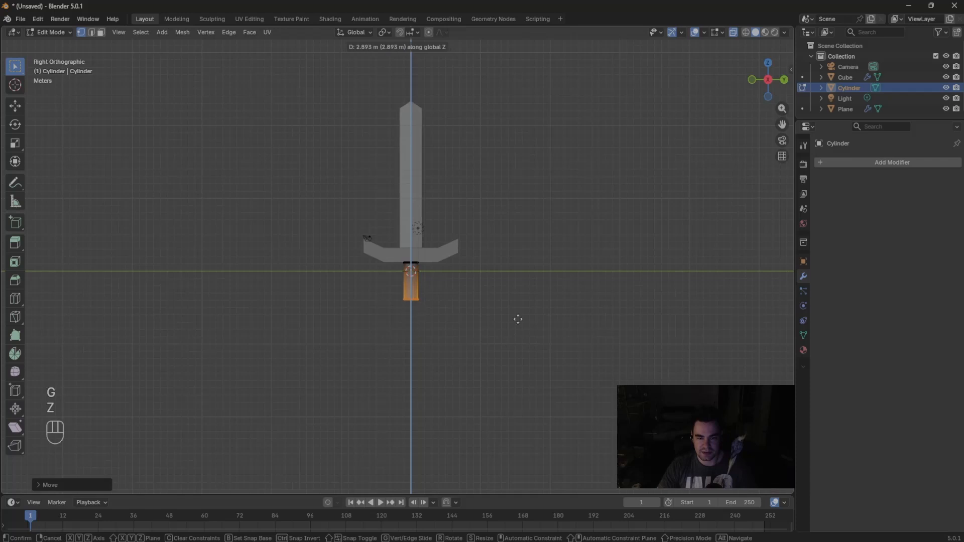
{"action": "left_click", "coordinate": [516, 318]}
{"action": "key", "text": "Tab"}
{"action": "scroll", "coordinate": [523, 231], "scroll_direction": "up", "scroll_amount": 4}
{"action": "left_click", "coordinate": [706, 178]}
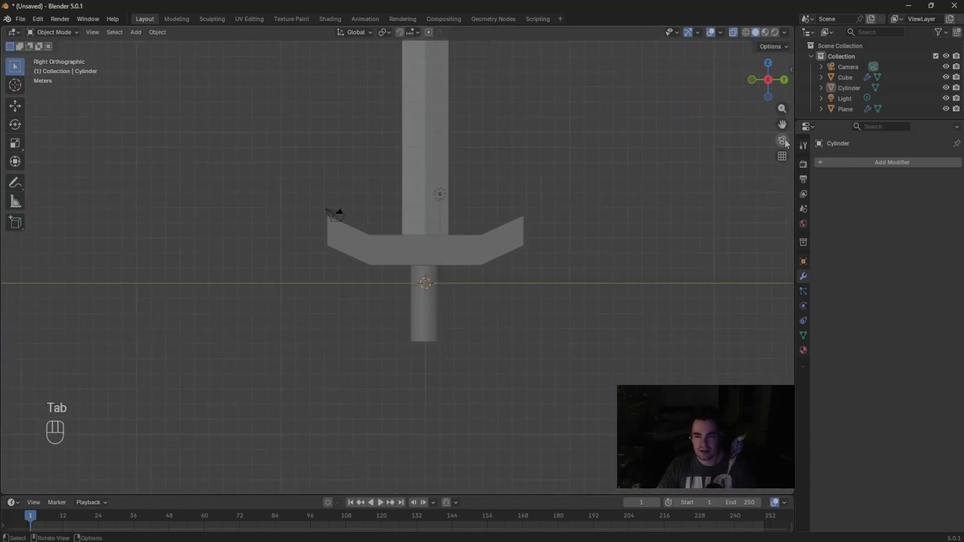
{"action": "mouse_move", "coordinate": [783, 125]}
{"action": "left_mouse_down"}
{"action": "mouse_move", "coordinate": [782, 110]}
{"action": "mouse_move", "coordinate": [772, 121]}
{"action": "left_mouse_up"}
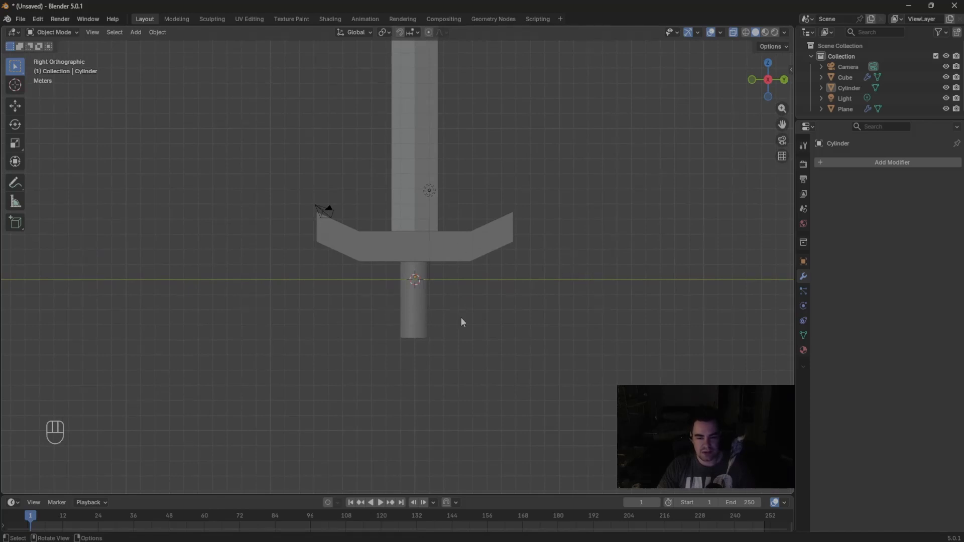
Step: Lengthen the handle cylinder slightly by lowering its bottom vertices along Z in Edit Mode, then return to Object Mode
{"action": "left_click", "coordinate": [417, 317]}
{"action": "key", "text": "Tab"}
{"action": "key", "text": "g"}
{"action": "key", "text": "z"}
{"action": "left_click", "coordinate": [542, 342]}
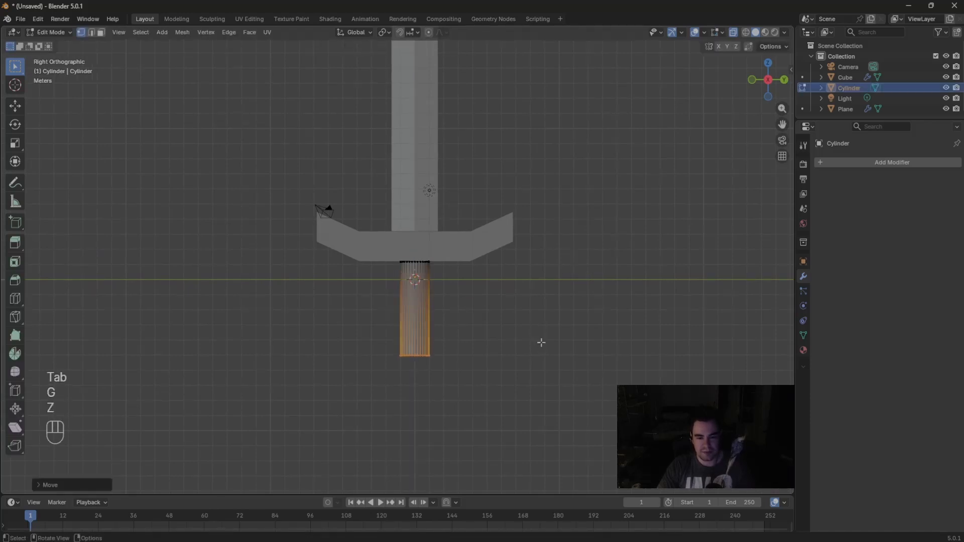
{"action": "key", "text": "Tab"}
Step: Apply Shade Smooth to the handle cylinder, then replace it with Shade Auto Smooth
{"action": "scroll", "coordinate": [428, 290], "scroll_direction": "up", "scroll_amount": 5}
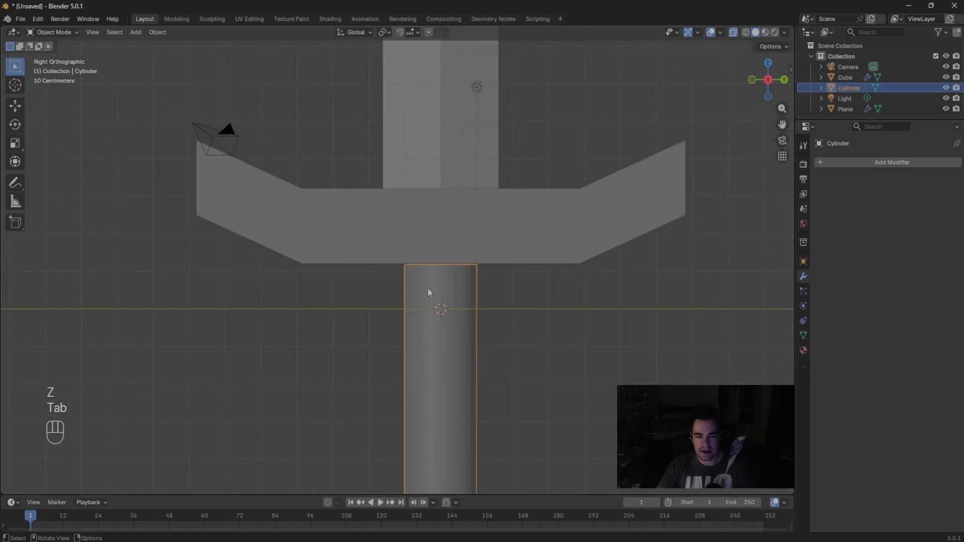
{"action": "right_click", "coordinate": [428, 291]}
{"action": "left_click", "coordinate": [427, 287]}
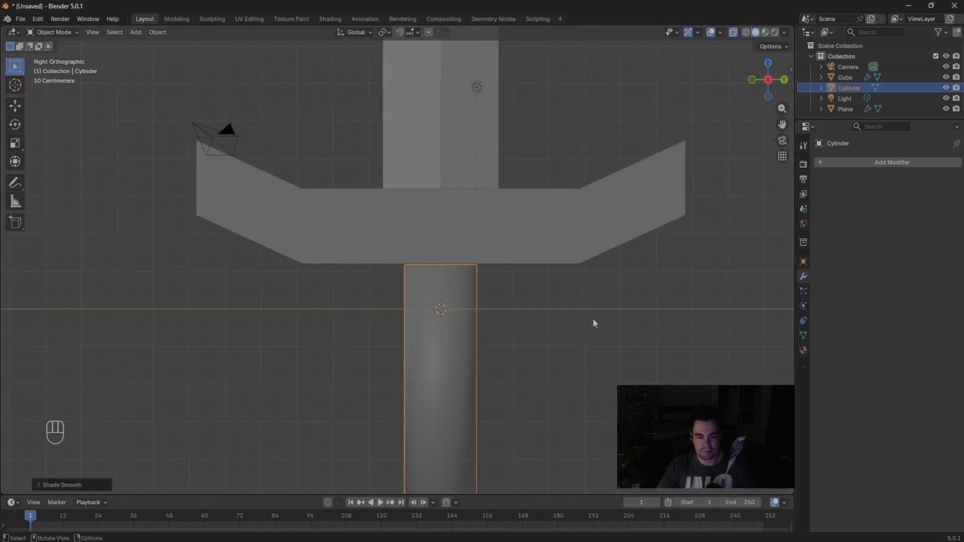
{"action": "scroll", "coordinate": [593, 320], "scroll_direction": "down", "scroll_amount": 2}
{"action": "right_click", "coordinate": [429, 294]}
{"action": "left_click", "coordinate": [434, 305]}
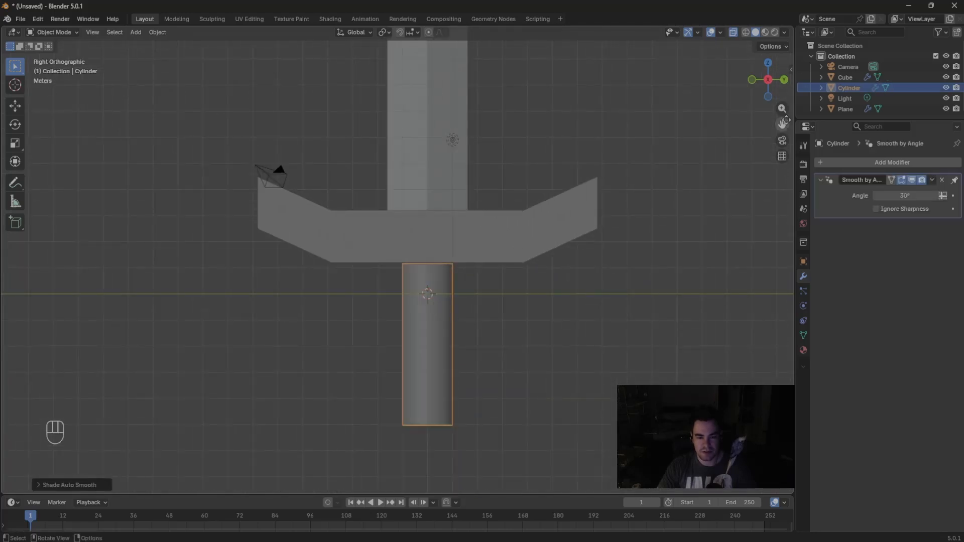
Step: Add a UV sphere and move it down about 5.85 m along Z to the handle's bottom end as a pommel
{"action": "middle_click_drag", "start_coordinate": [737, 289], "coordinate": [723, 189], "text": "shift"}
{"action": "left_click", "coordinate": [569, 233]}
{"action": "key", "text": "shift+a"}
{"action": "mouse_move", "coordinate": [569, 233]}
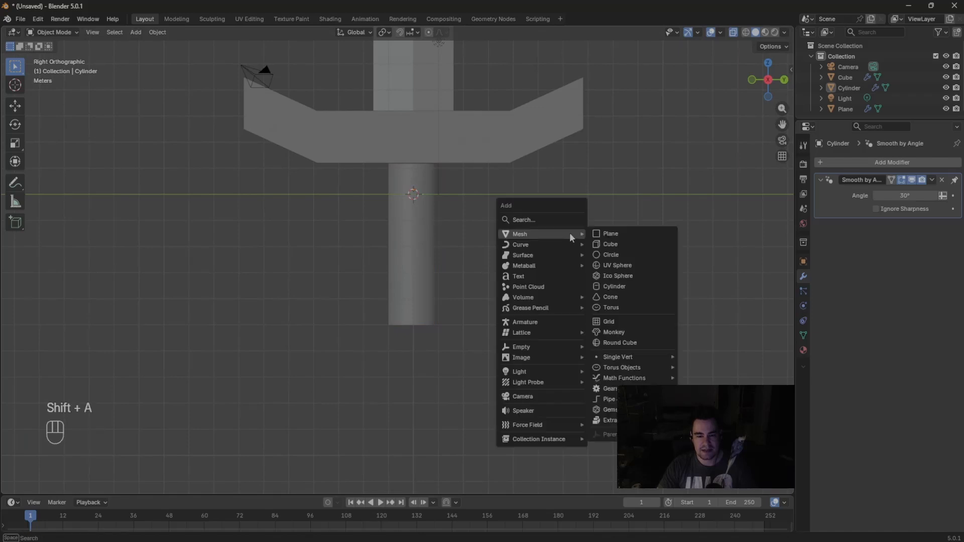
{"action": "left_click", "coordinate": [630, 266]}
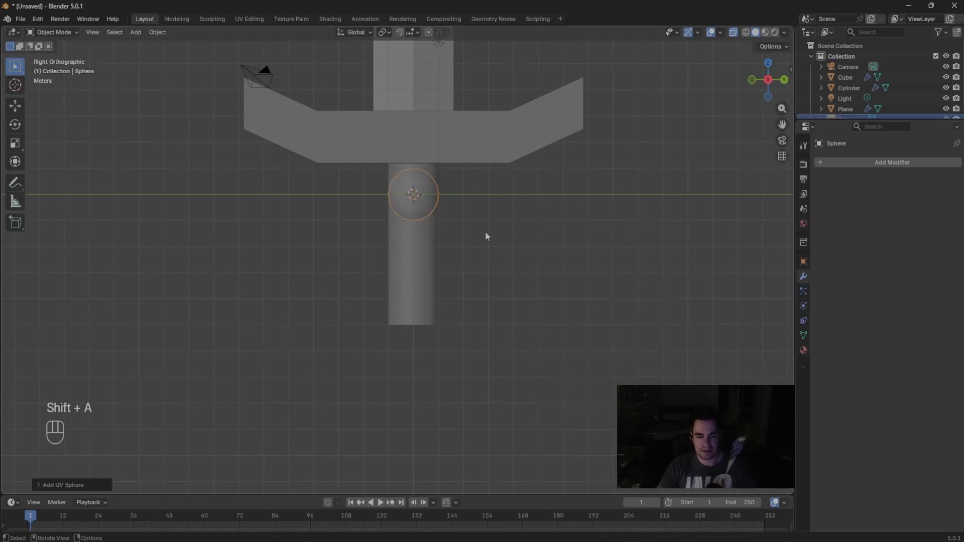
{"action": "key", "text": "g"}
{"action": "key", "text": "z"}
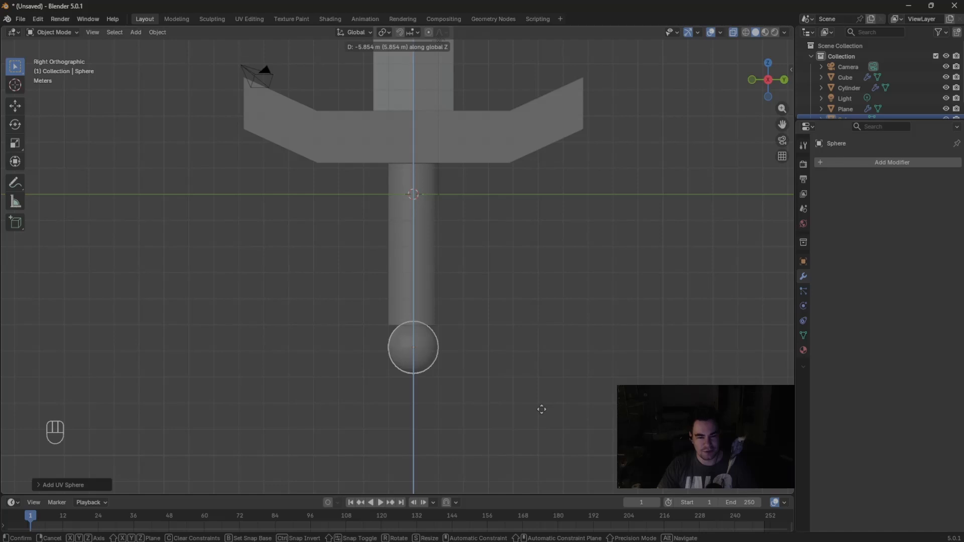
{"action": "left_click", "coordinate": [541, 409]}
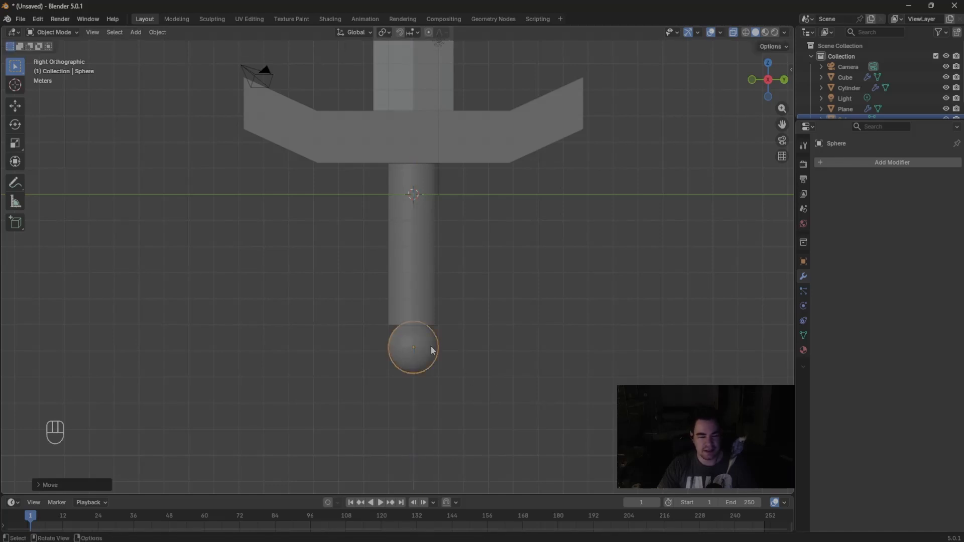
Step: Apply Shade Auto Smooth to the pommel sphere and scale it up so it is clearly wider than the handle
{"action": "right_click", "coordinate": [431, 350]}
{"action": "left_click", "coordinate": [429, 345]}
{"action": "key", "text": "s"}
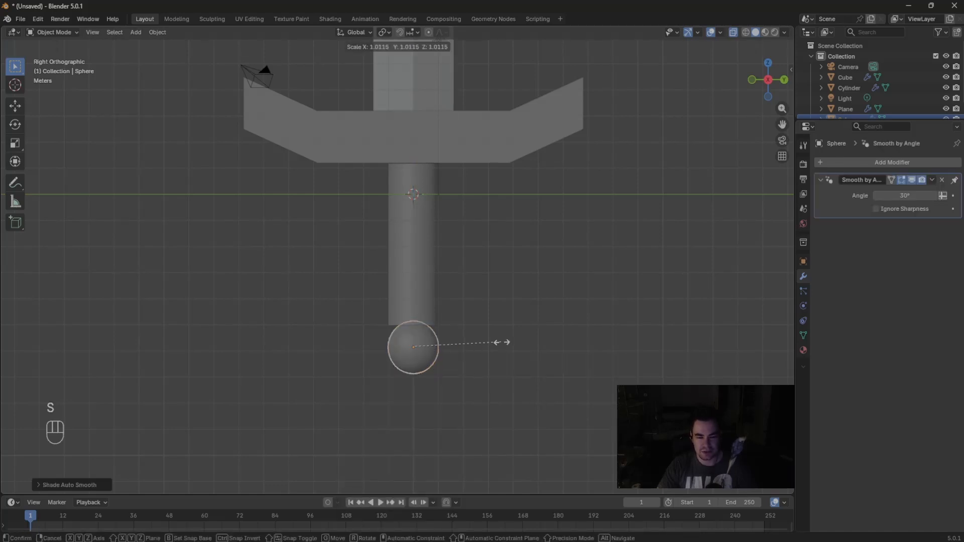
{"action": "left_click", "coordinate": [551, 353]}
{"action": "left_click", "coordinate": [562, 275]}
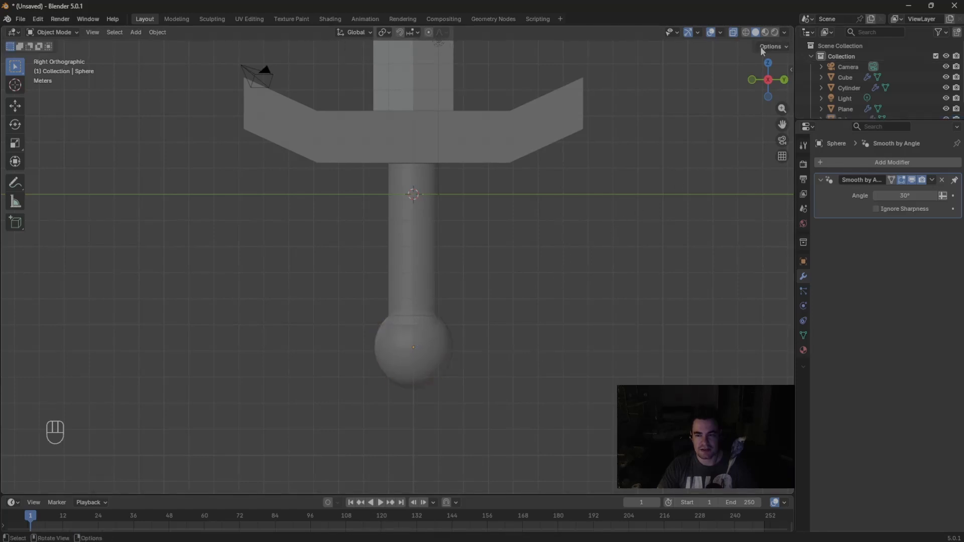
Step: Lengthen the blade in Edit Mode by moving its tip vertices upward along Z, then return to Object Mode
{"action": "scroll", "coordinate": [685, 159], "scroll_direction": "down", "scroll_amount": 7}
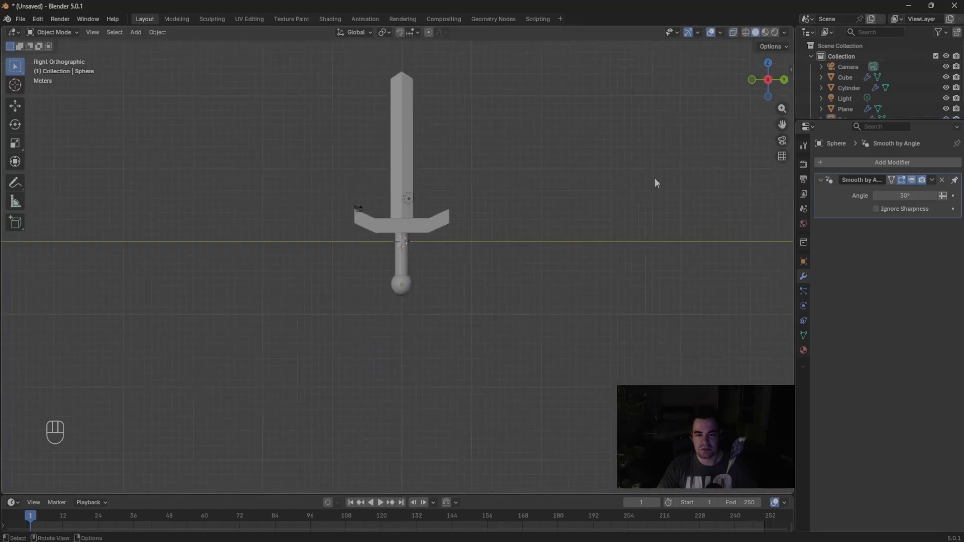
{"action": "scroll", "coordinate": [656, 180], "scroll_direction": "up", "scroll_amount": 2}
{"action": "left_click_drag", "start_coordinate": [782, 124], "coordinate": [782, 192]}
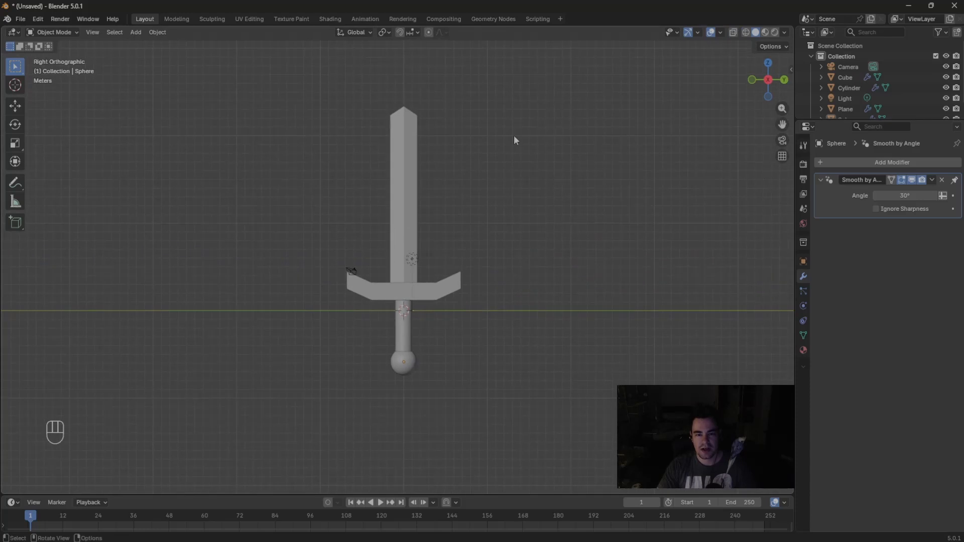
{"action": "left_click", "coordinate": [416, 145]}
{"action": "key", "text": "Tab"}
{"action": "key", "text": "g"}
{"action": "key", "text": "z"}
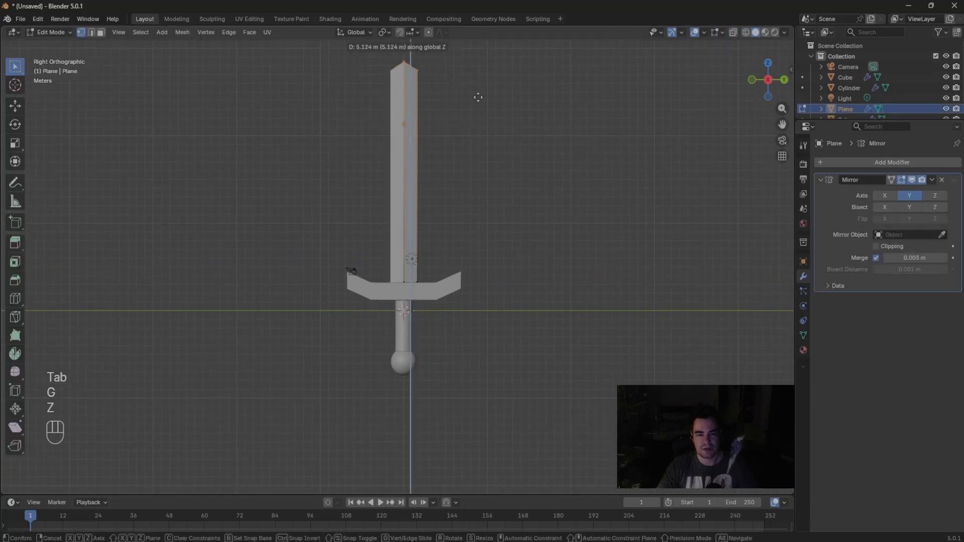
{"action": "left_click", "coordinate": [481, 82]}
{"action": "key", "text": "Tab"}
{"action": "scroll", "coordinate": [528, 147], "scroll_direction": "down", "scroll_amount": 4}
{"action": "scroll", "coordinate": [527, 161], "scroll_direction": "up", "scroll_amount": 5}
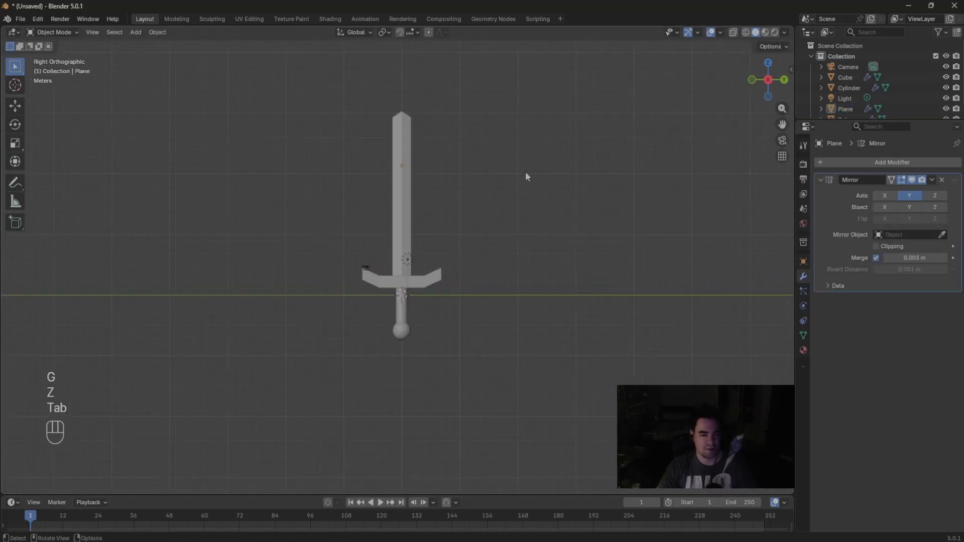
Step: Select the blade and apply its Y-axis Mirror modifier
{"action": "middle_click_drag", "start_coordinate": [527, 178], "coordinate": [370, 132]}
{"action": "left_click", "coordinate": [404, 140]}
{"action": "scroll", "coordinate": [581, 146], "scroll_direction": "up", "scroll_amount": 2}
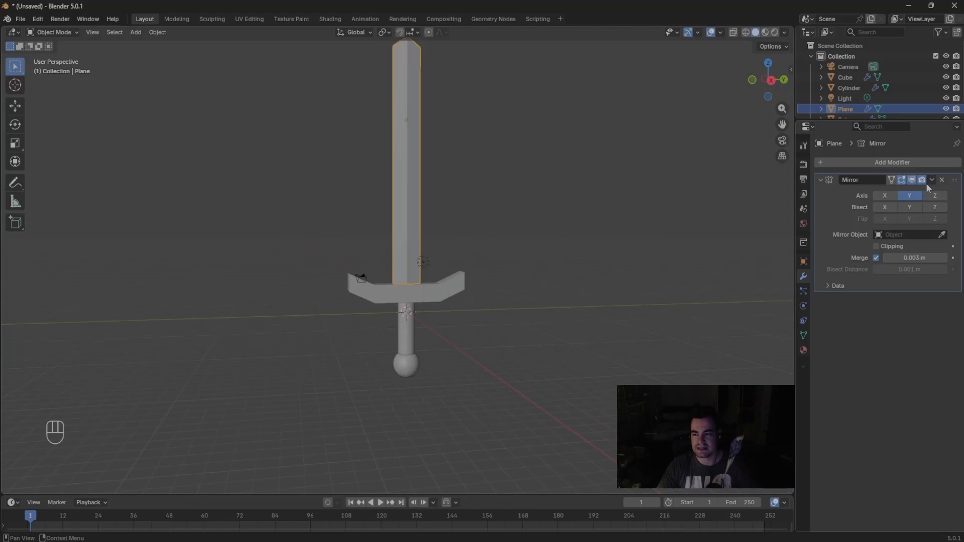
{"action": "left_click", "coordinate": [933, 180]}
{"action": "left_click", "coordinate": [884, 194]}
Step: Add a new Mirror modifier to the blade and switch its mirror axis from X to Z
{"action": "middle_click_drag", "start_coordinate": [362, 187], "coordinate": [497, 241]}
{"action": "left_click", "coordinate": [844, 162]}
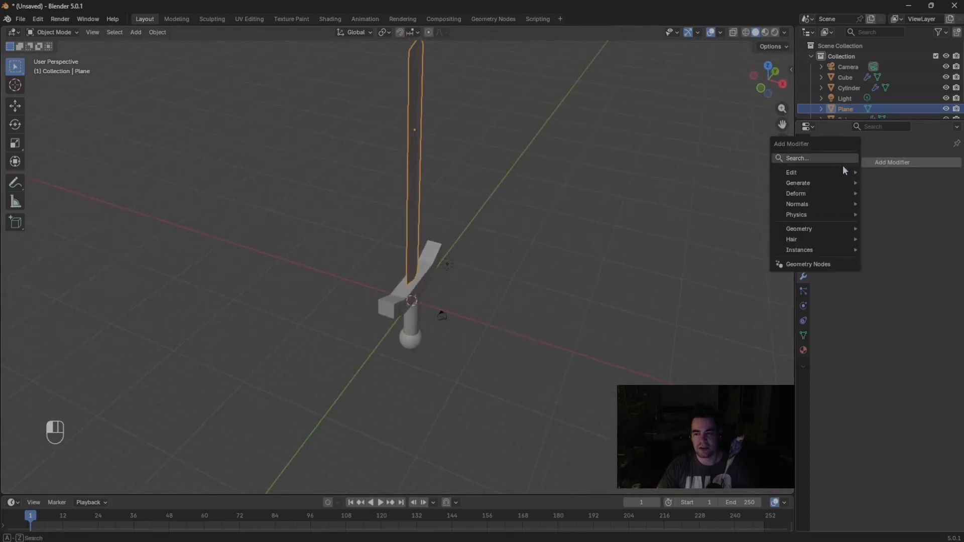
{"action": "type", "text": "mirror"}
{"action": "key", "text": "Return"}
{"action": "middle_click_drag", "start_coordinate": [487, 151], "coordinate": [521, 119]}
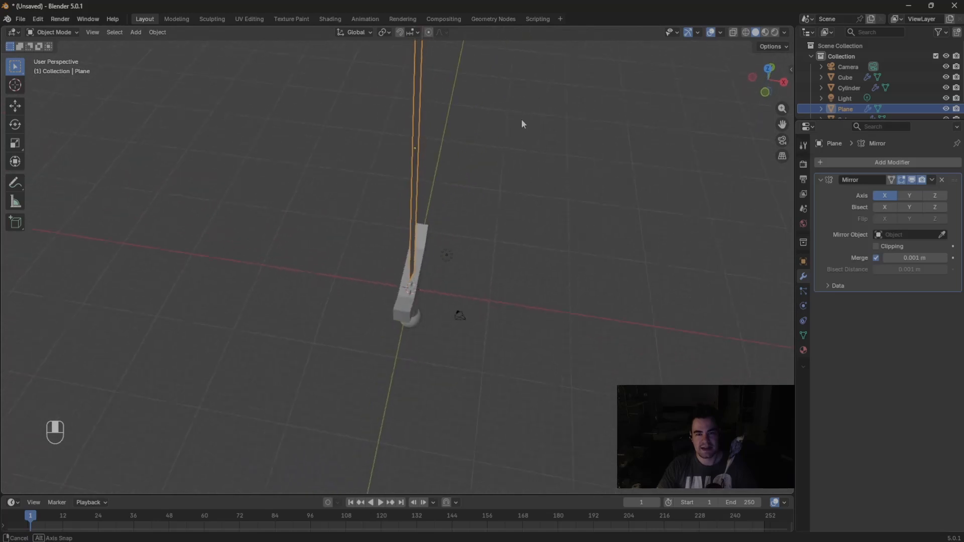
{"action": "middle_click_drag", "start_coordinate": [411, 103], "coordinate": [728, 222]}
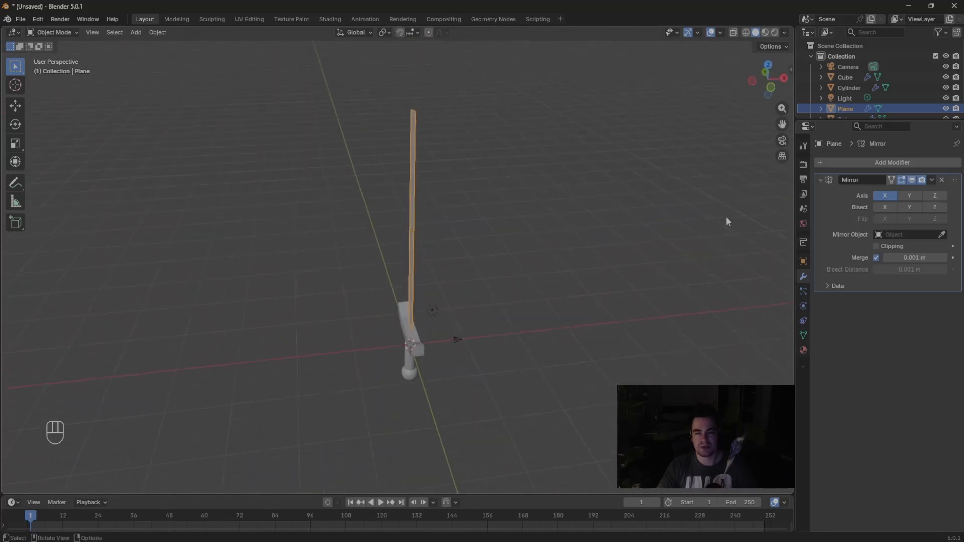
{"action": "left_click", "coordinate": [894, 197]}
{"action": "mouse_move", "coordinate": [472, 184]}
{"action": "middle_mouse_down"}
{"action": "mouse_move", "coordinate": [474, 143]}
{"action": "mouse_move", "coordinate": [411, 138]}
{"action": "mouse_move", "coordinate": [459, 101]}
{"action": "mouse_move", "coordinate": [467, 193]}
{"action": "mouse_move", "coordinate": [533, 175]}
{"action": "mouse_move", "coordinate": [523, 140]}
{"action": "mouse_move", "coordinate": [457, 180]}
{"action": "middle_mouse_up"}
{"action": "middle_click_drag", "start_coordinate": [411, 130], "coordinate": [752, 161]}
{"action": "scroll", "coordinate": [394, 76], "scroll_direction": "up", "scroll_amount": 3}
Step: Add a horizontal loop cut across the blade in Edit Mode and slide it up close to the tip
{"action": "middle_click_drag", "start_coordinate": [454, 138], "coordinate": [419, 162]}
{"action": "key", "text": "Tab"}
{"action": "middle_click_drag", "start_coordinate": [128, 349], "coordinate": [72, 302]}
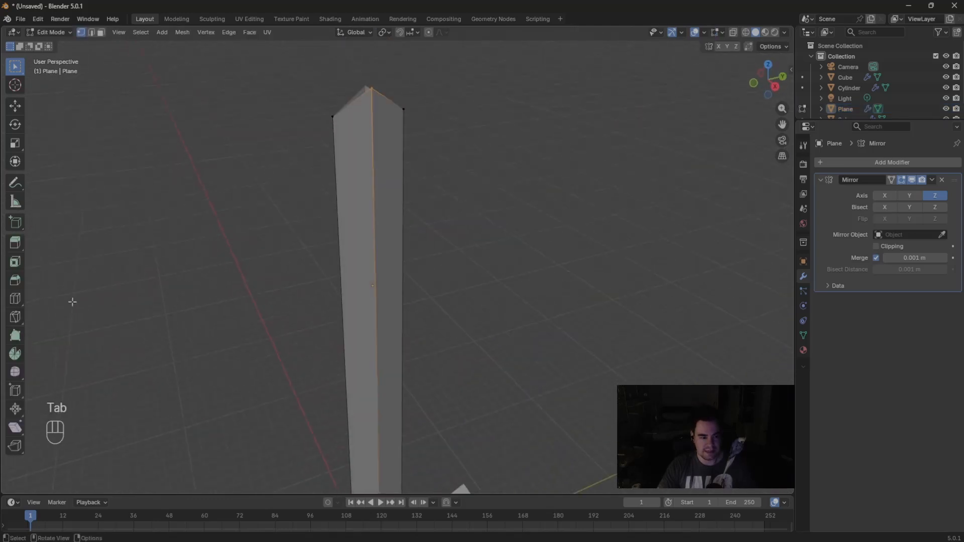
{"action": "left_click", "coordinate": [17, 300]}
{"action": "left_click_drag", "start_coordinate": [400, 375], "coordinate": [431, 221]}
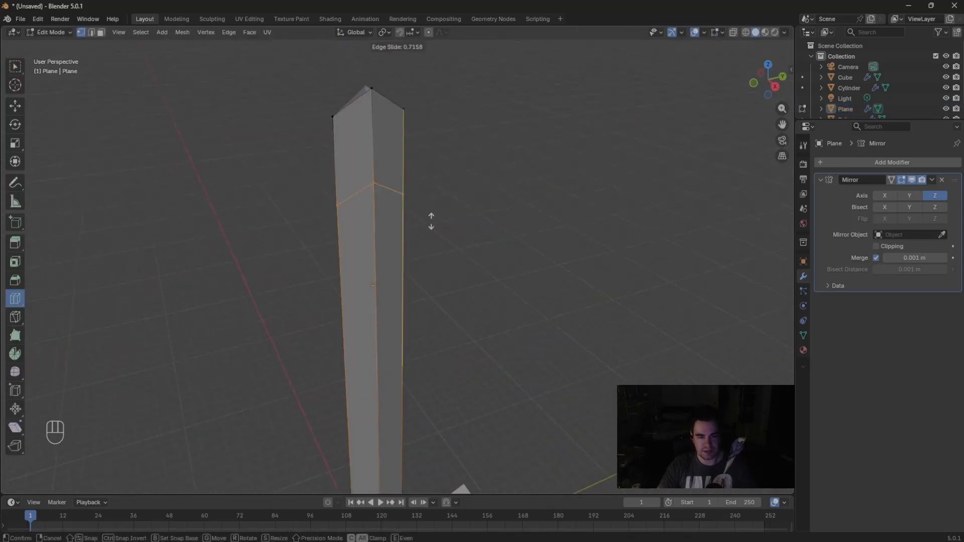
{"action": "left_click_drag", "start_coordinate": [447, 188], "coordinate": [449, 186]}
Step: Move the ridge vertex at the blade's tip inward along X to taper the blade's thickness toward its point
{"action": "middle_click_drag", "start_coordinate": [472, 161], "coordinate": [678, 108]}
{"action": "left_click_drag", "start_coordinate": [782, 124], "coordinate": [782, 226]}
{"action": "scroll", "coordinate": [549, 163], "scroll_direction": "up", "scroll_amount": 5}
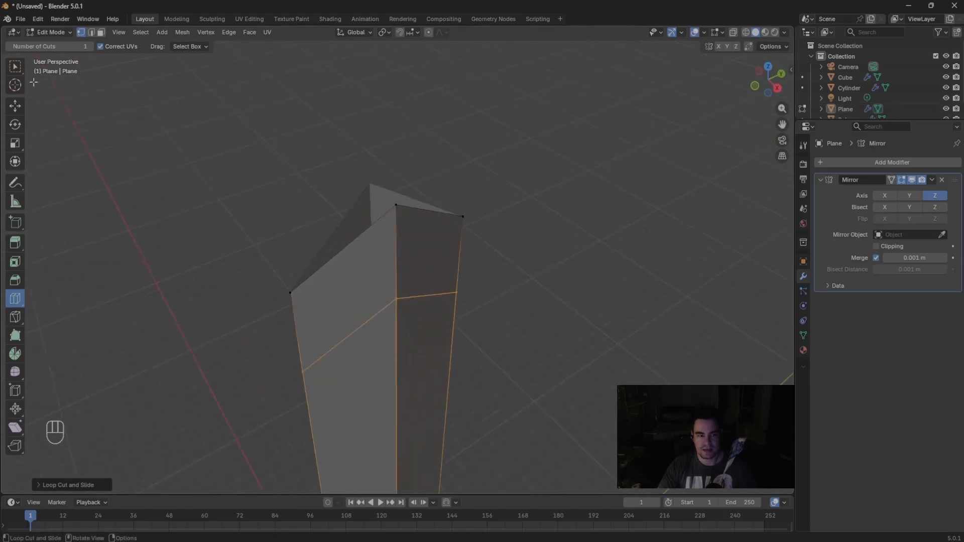
{"action": "left_click", "coordinate": [16, 67]}
{"action": "left_click", "coordinate": [397, 206]}
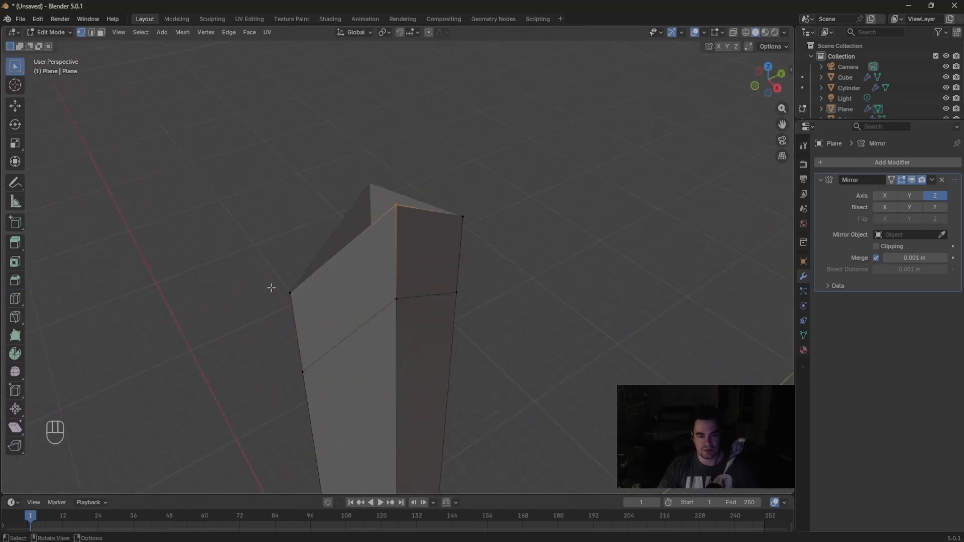
{"action": "left_click", "coordinate": [395, 208]}
{"action": "middle_click_drag", "start_coordinate": [558, 262], "coordinate": [583, 280]}
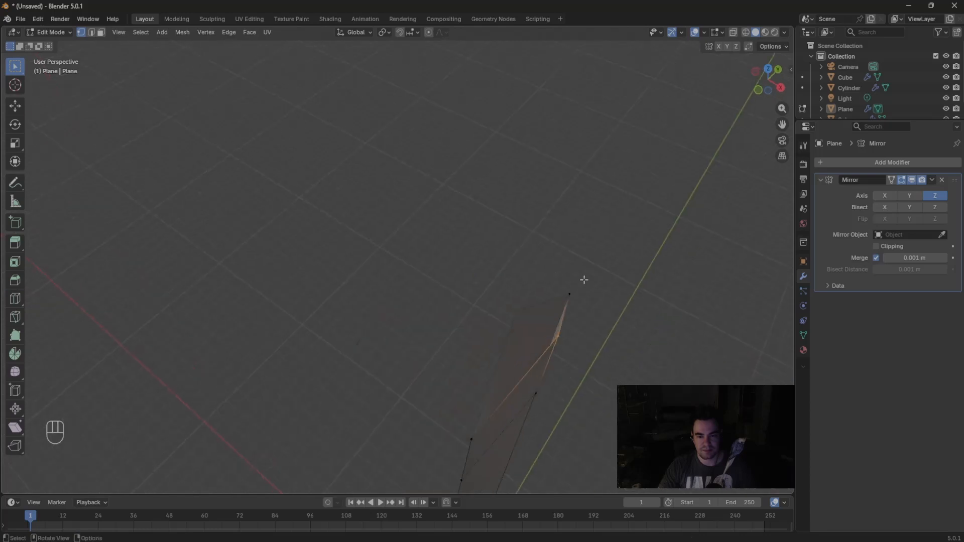
{"action": "key", "text": "g"}
{"action": "key", "text": "y"}
{"action": "key", "text": "x"}
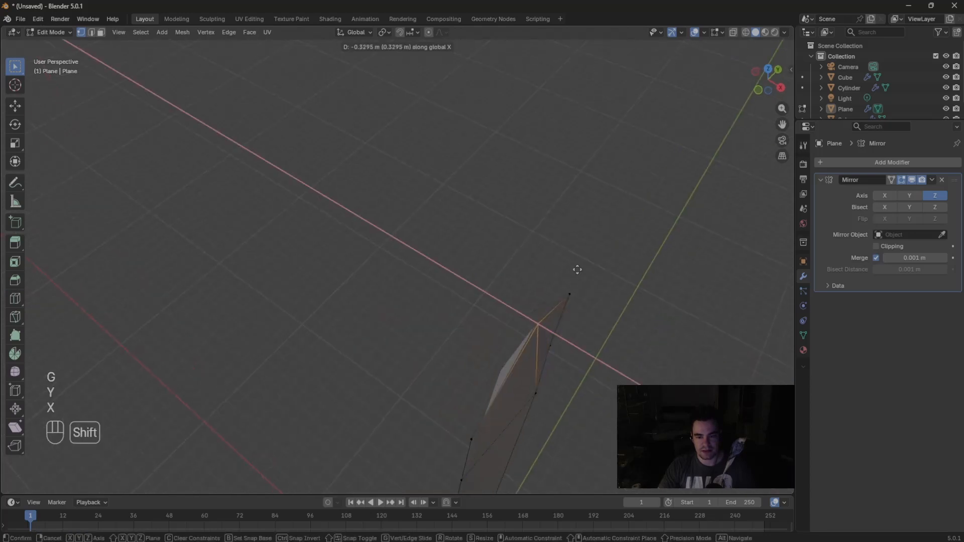
{"action": "left_click", "coordinate": [570, 269]}
{"action": "middle_click_drag", "start_coordinate": [570, 269], "coordinate": [566, 249]}
{"action": "scroll", "coordinate": [566, 250], "scroll_direction": "down", "scroll_amount": 2}
{"action": "left_click", "coordinate": [211, 140]}
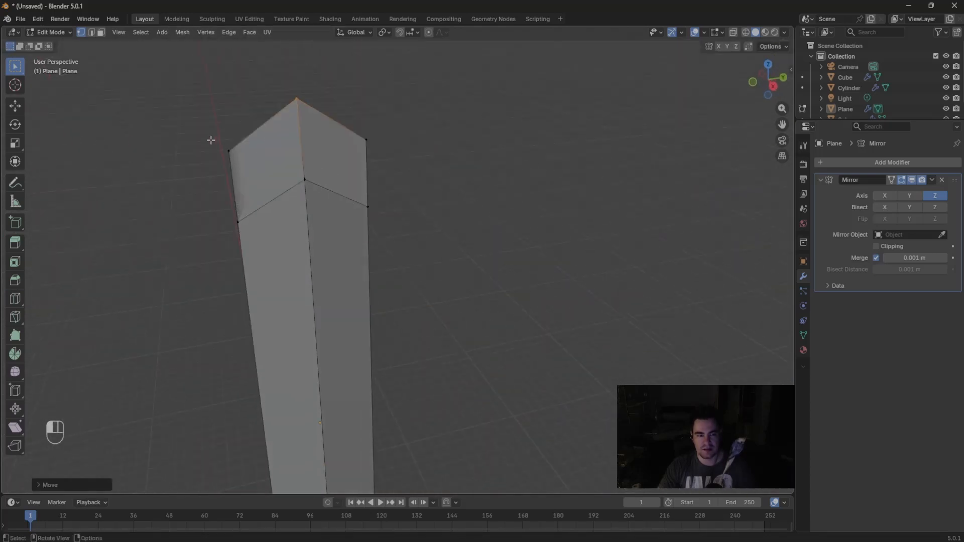
Step: Lower the two outer corner vertices of the blade's tip along Z to the loop cut, forming a pointed end
{"action": "left_click", "coordinate": [365, 136], "text": "shift"}
{"action": "key", "text": "g"}
{"action": "key", "text": "u"}
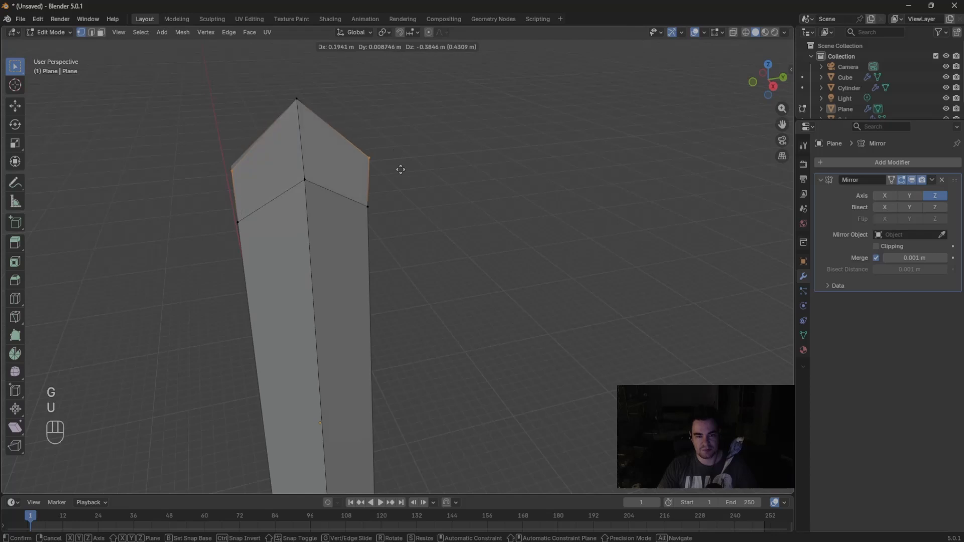
{"action": "right_click", "coordinate": [398, 176]}
{"action": "key", "text": "g"}
{"action": "key", "text": "z"}
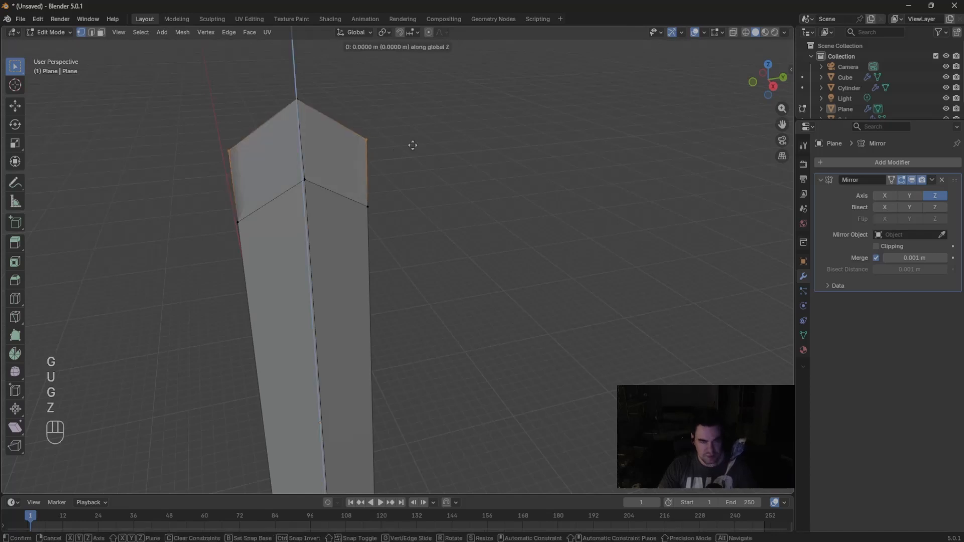
{"action": "left_click", "coordinate": [398, 215]}
Step: Merge the overlapping vertices at center on each side of the blade at the base of the point
{"action": "left_click", "coordinate": [240, 226]}
{"action": "key", "text": "m"}
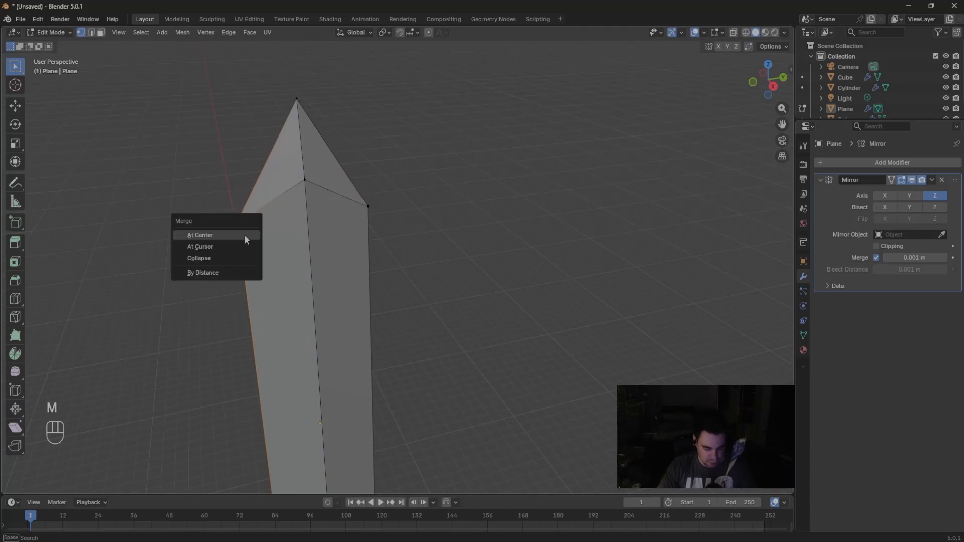
{"action": "left_click", "coordinate": [244, 234]}
{"action": "key", "text": "m"}
{"action": "left_click", "coordinate": [381, 224]}
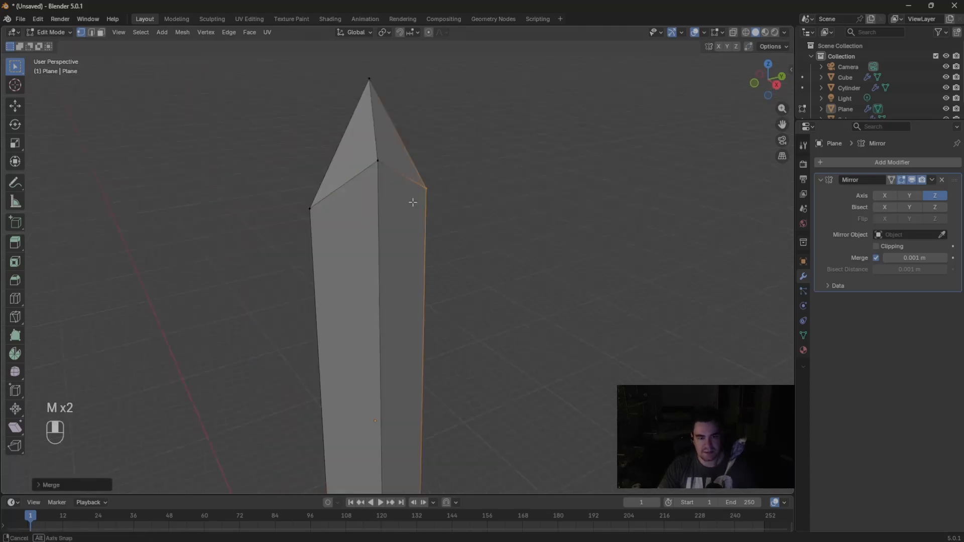
Step: Return to Object Mode and apply the blade's Z-axis Mirror modifier
{"action": "key", "text": "Tab"}
{"action": "scroll", "coordinate": [487, 196], "scroll_direction": "down", "scroll_amount": 5}
{"action": "middle_click_drag", "start_coordinate": [488, 199], "coordinate": [416, 204]}
{"action": "middle_click_drag", "start_coordinate": [614, 262], "coordinate": [663, 195], "text": "shift"}
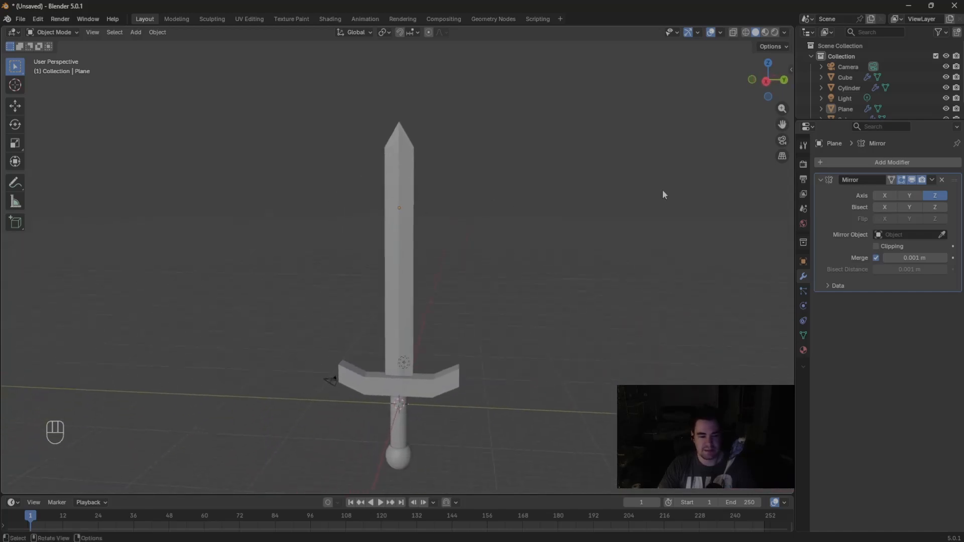
{"action": "left_click", "coordinate": [405, 213]}
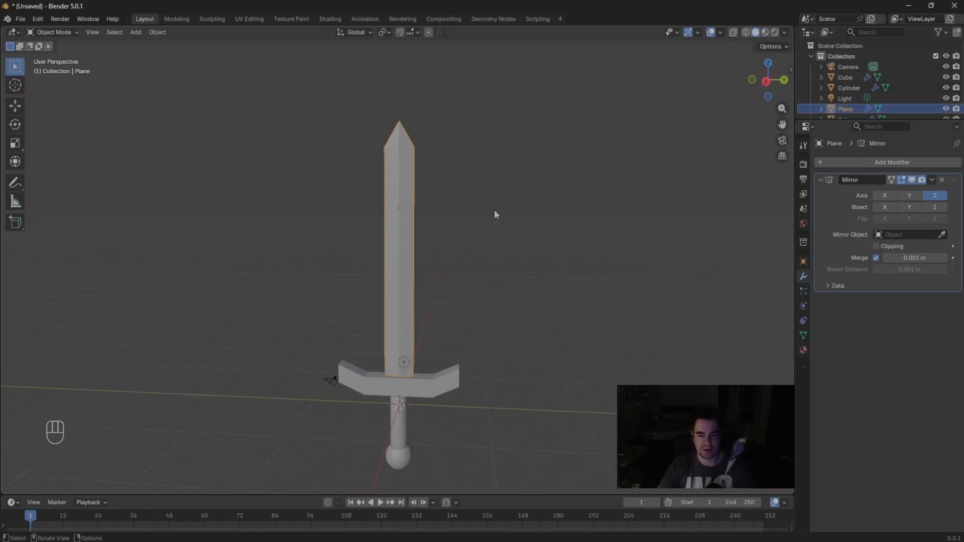
{"action": "left_click", "coordinate": [932, 180]}
{"action": "left_click", "coordinate": [919, 190]}
{"action": "key", "text": "Tab"}
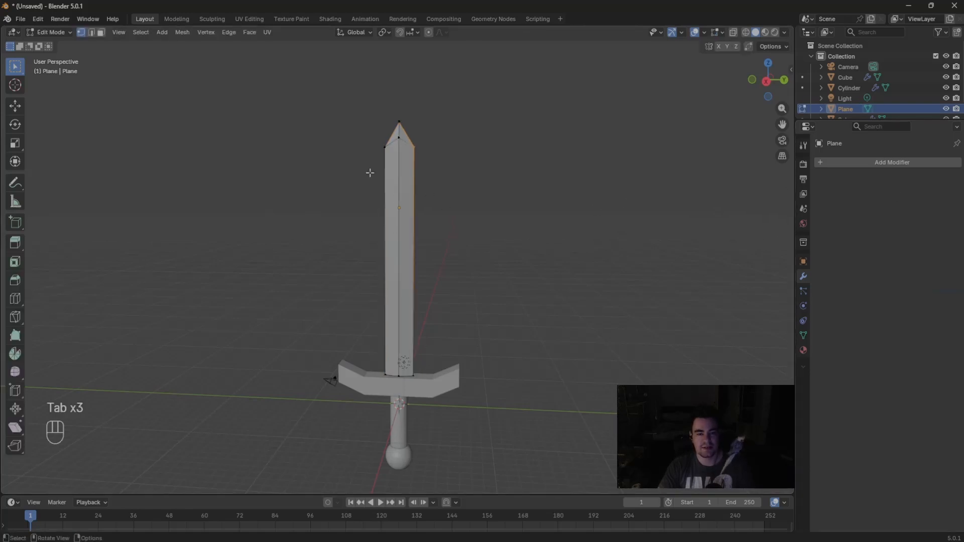
{"action": "key", "text": "Tab"}
Step: Give the blade a new material with a dark grey base color (#444444), using Material Preview shading in the viewport
{"action": "left_click", "coordinate": [803, 351]}
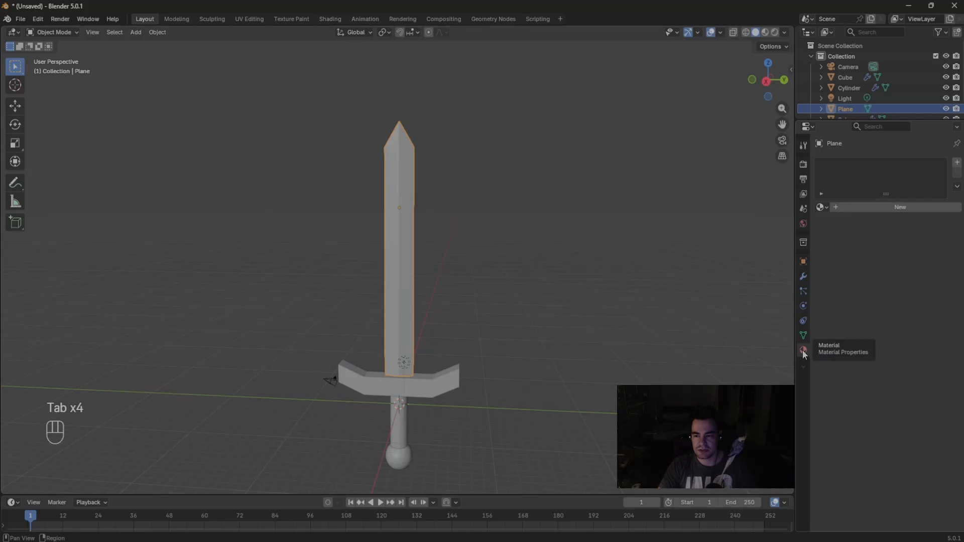
{"action": "left_click", "coordinate": [904, 207]}
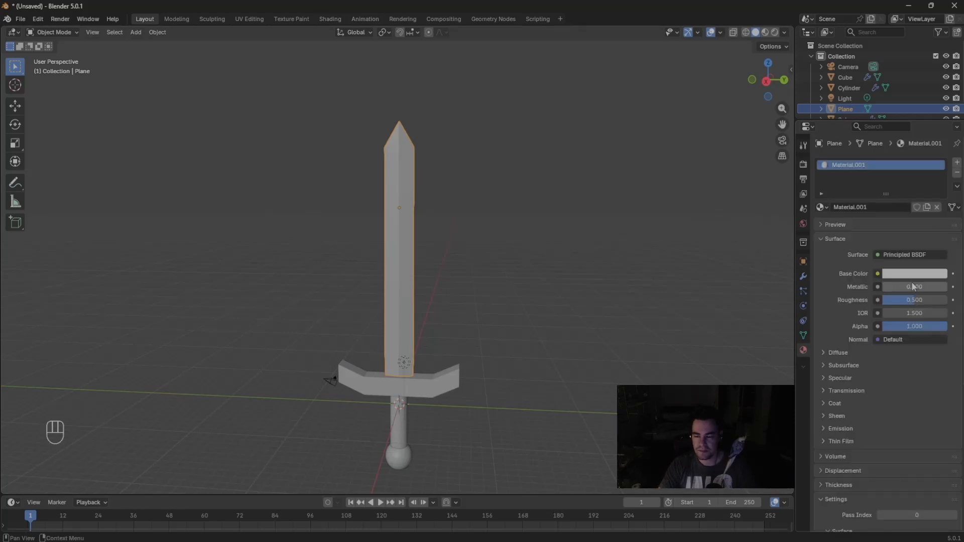
{"action": "left_click", "coordinate": [914, 274]}
{"action": "left_click_drag", "start_coordinate": [939, 94], "coordinate": [939, 132]}
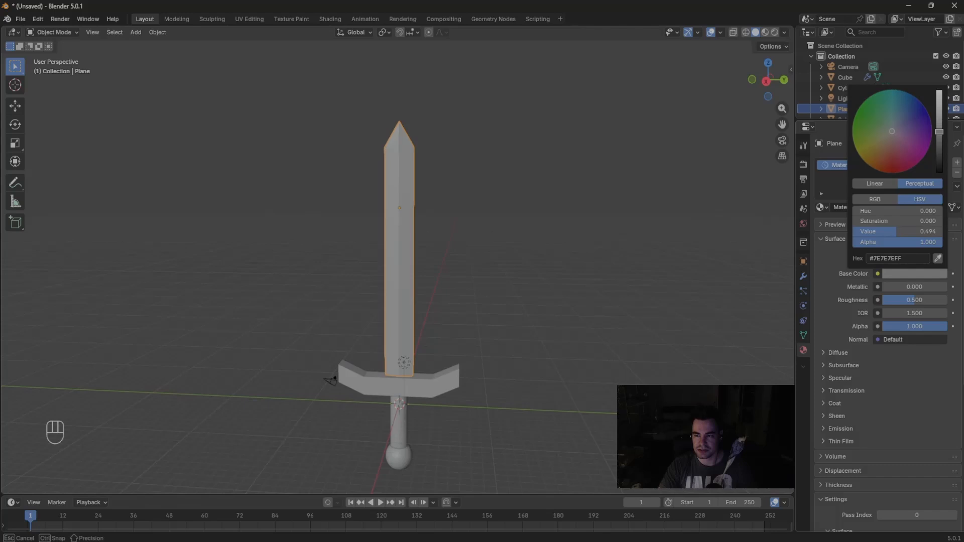
{"action": "left_click", "coordinate": [766, 34]}
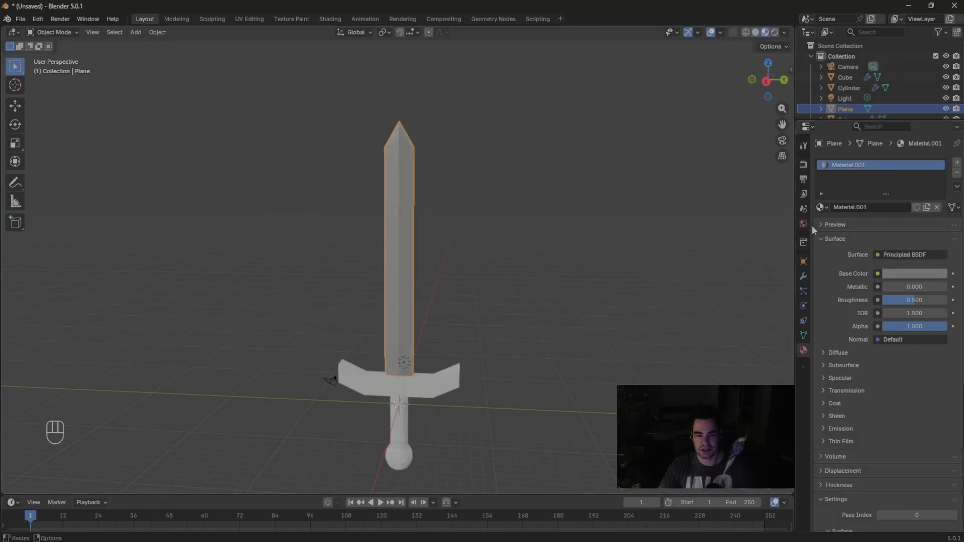
{"action": "left_click", "coordinate": [911, 274]}
{"action": "left_click_drag", "start_coordinate": [939, 132], "coordinate": [940, 151]}
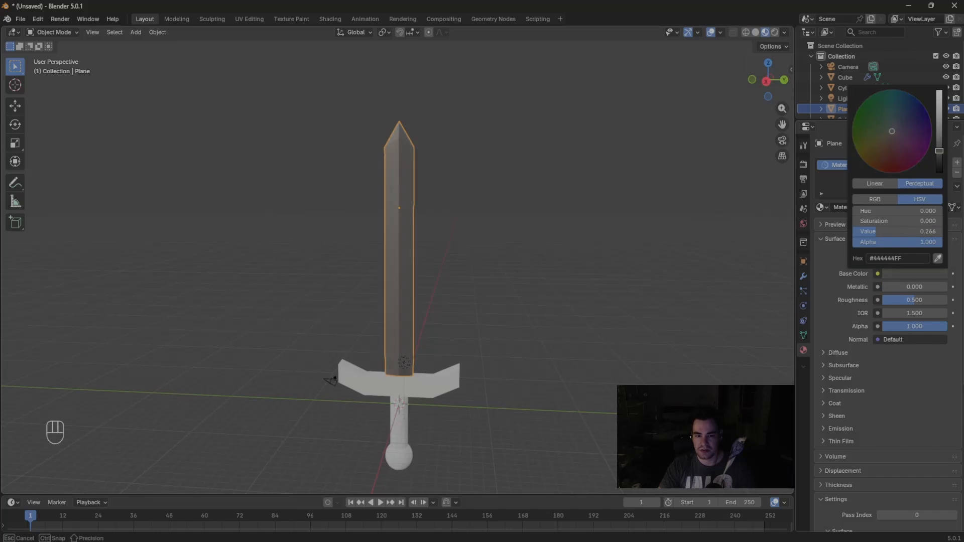
Step: Select the crossguard and apply its Mirror modifier
{"action": "left_click", "coordinate": [427, 386]}
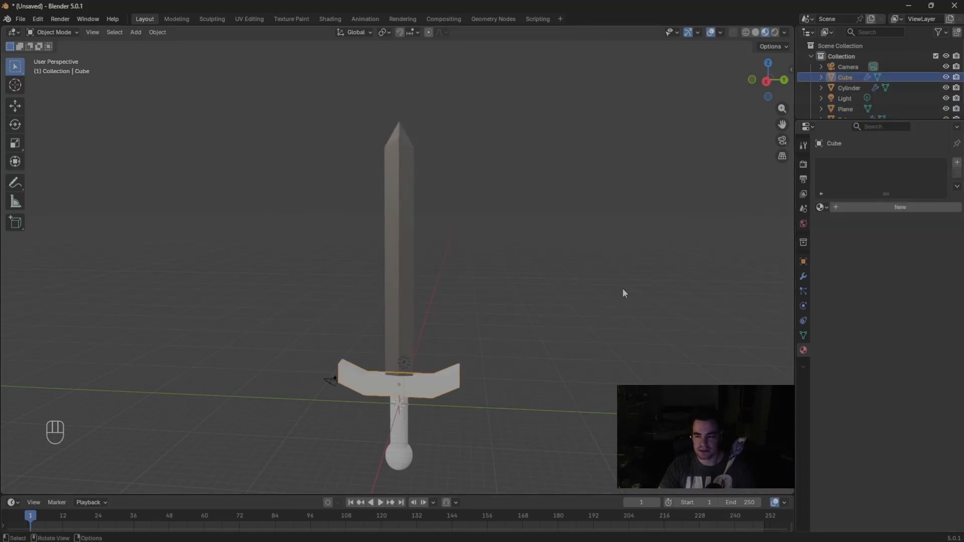
{"action": "left_click", "coordinate": [804, 276]}
{"action": "left_click", "coordinate": [931, 180]}
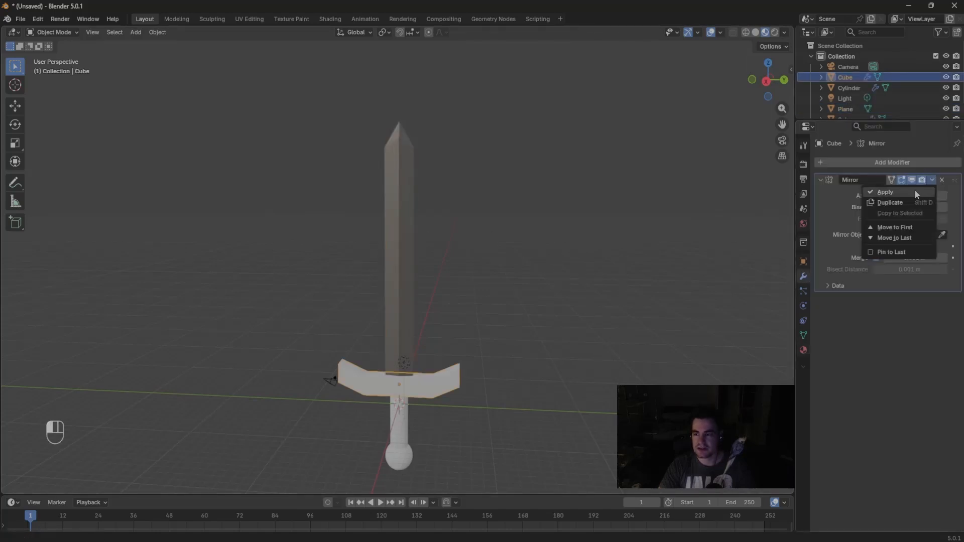
{"action": "left_click", "coordinate": [899, 190]}
Step: Give the crossguard a new material with a golden yellow base color
{"action": "left_click", "coordinate": [803, 350]}
{"action": "left_click", "coordinate": [894, 206]}
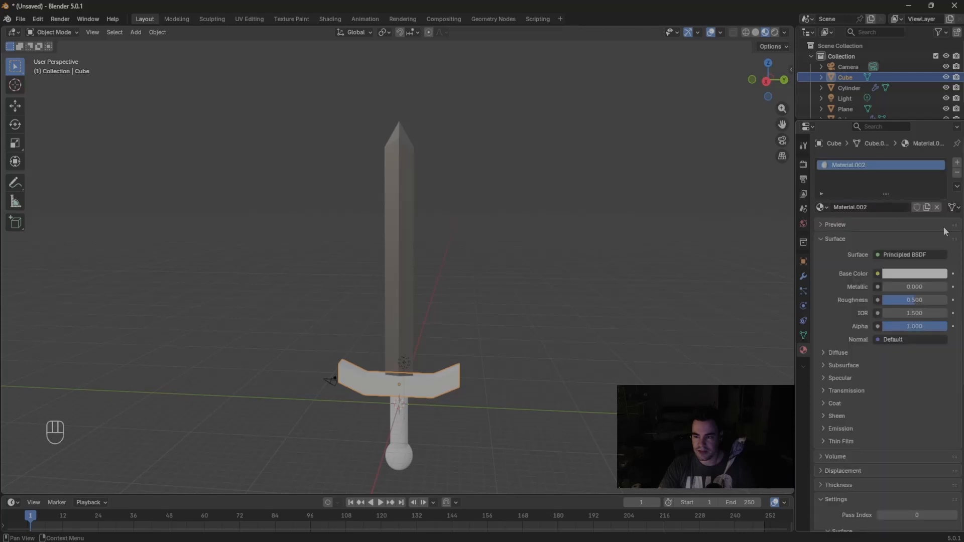
{"action": "left_click", "coordinate": [890, 273]}
{"action": "mouse_move", "coordinate": [881, 142]}
{"action": "left_mouse_down"}
{"action": "mouse_move", "coordinate": [864, 158]}
{"action": "mouse_move", "coordinate": [869, 150]}
{"action": "left_mouse_up"}
Step: Assign the existing Material.001 to the handle and Material.002 to the spherical pommel
{"action": "left_click", "coordinate": [398, 428]}
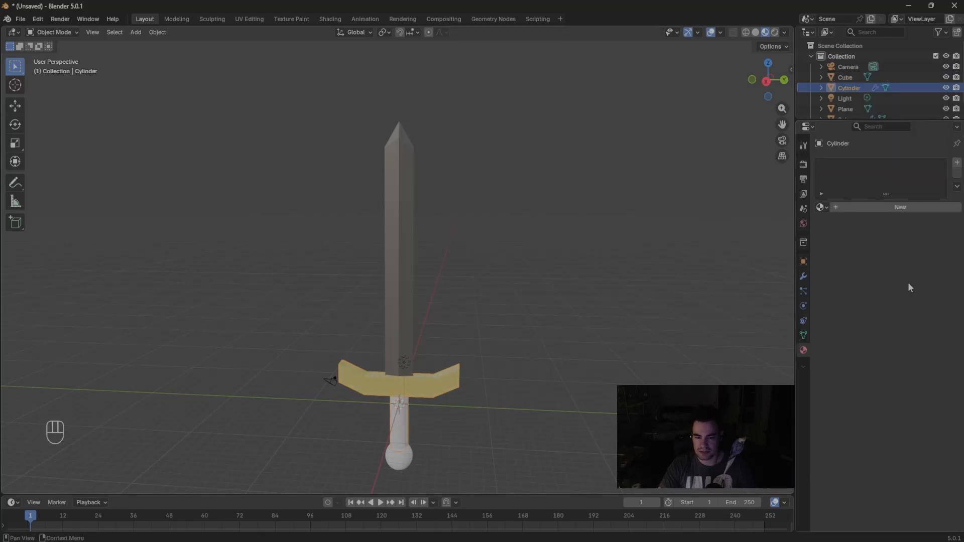
{"action": "left_click", "coordinate": [826, 207]}
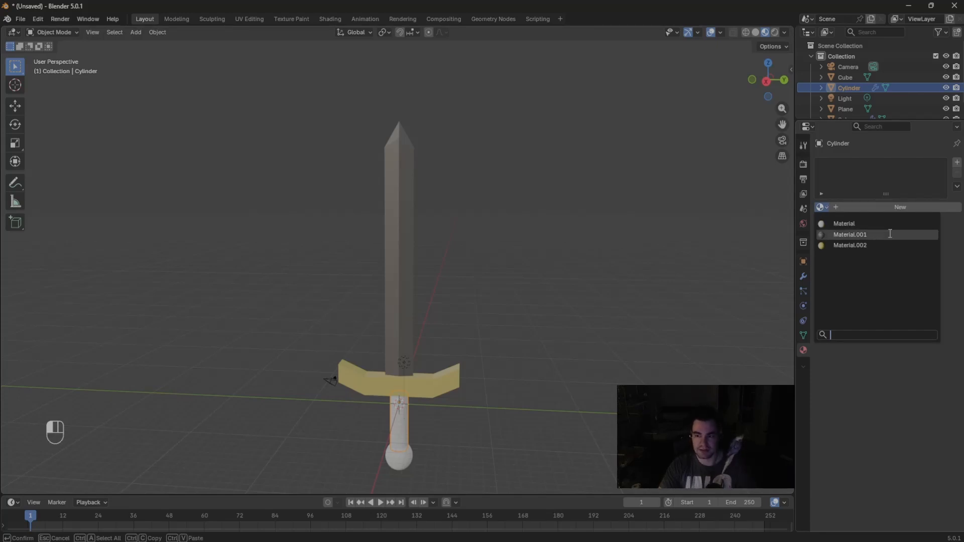
{"action": "left_click", "coordinate": [851, 235]}
{"action": "left_click", "coordinate": [402, 459]}
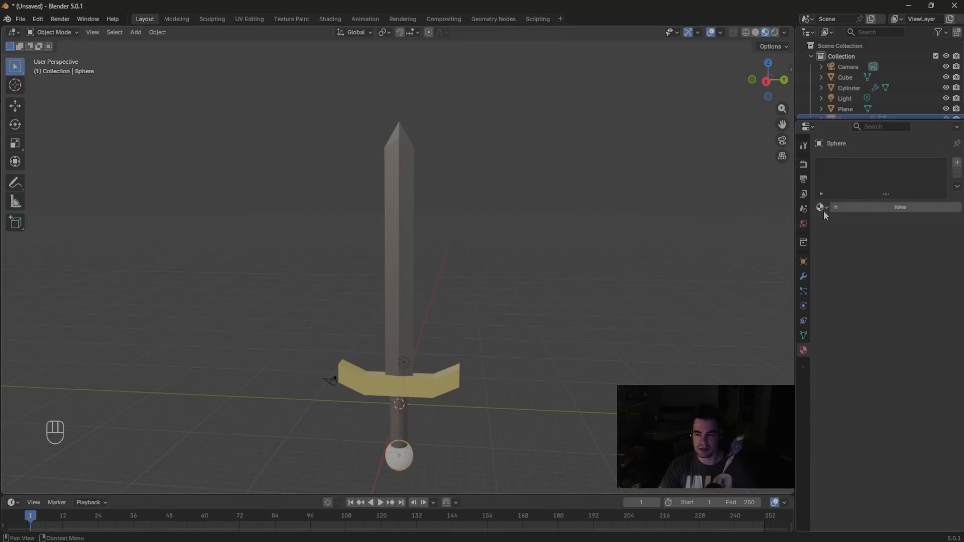
{"action": "left_click", "coordinate": [821, 207]}
{"action": "left_click", "coordinate": [850, 247]}
{"action": "middle_click_drag", "start_coordinate": [499, 288], "coordinate": [530, 279]}
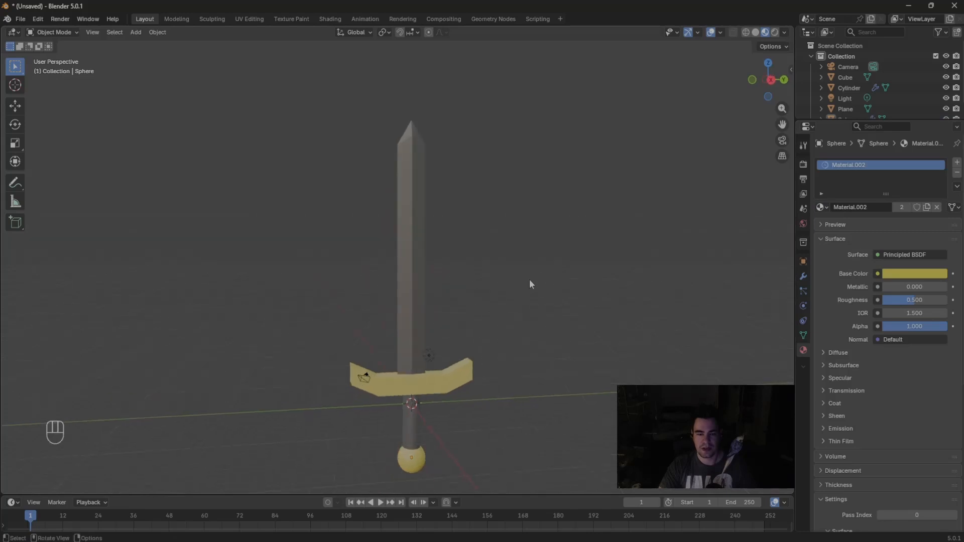
{"action": "left_click", "coordinate": [396, 248]}
{"action": "left_click", "coordinate": [448, 376], "text": "shift"}
{"action": "left_click", "coordinate": [414, 424], "text": "shift"}
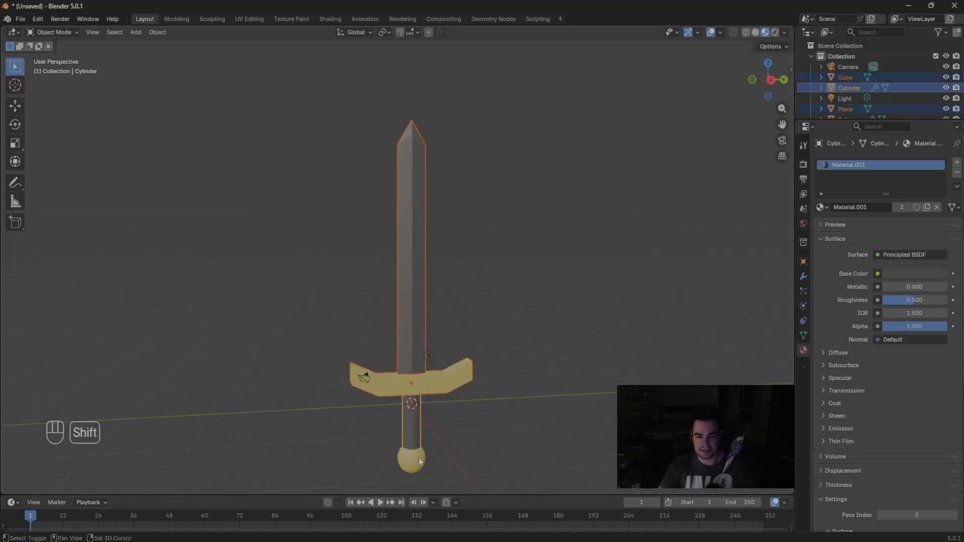
{"action": "left_click", "coordinate": [419, 462], "text": "shift"}
{"action": "left_click", "coordinate": [565, 209]}
{"action": "left_click_drag", "start_coordinate": [550, 175], "coordinate": [390, 213]}
{"action": "key", "text": "g"}
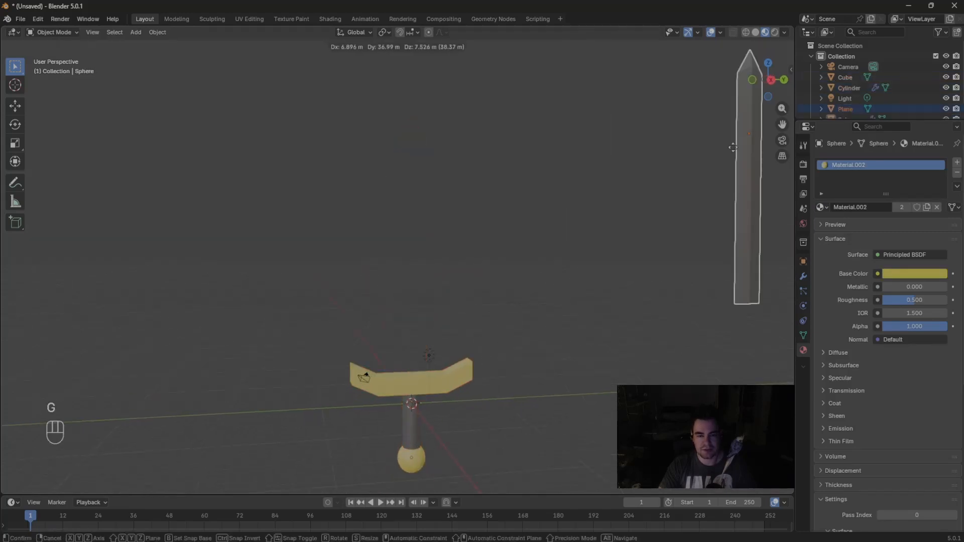
{"action": "right_click", "coordinate": [547, 202]}
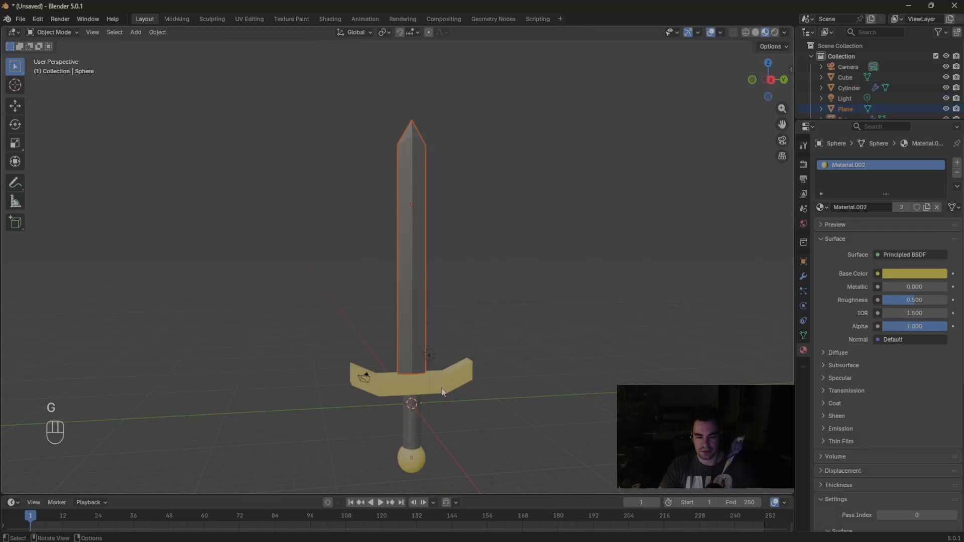
{"action": "left_click", "coordinate": [442, 389]}
{"action": "key", "text": "g"}
{"action": "key", "text": "g"}
{"action": "right_click", "coordinate": [587, 333]}
Step: Select the pommel, handle, crossguard and blade, with the blade as the active object, and join them into one object
{"action": "left_click", "coordinate": [417, 452]}
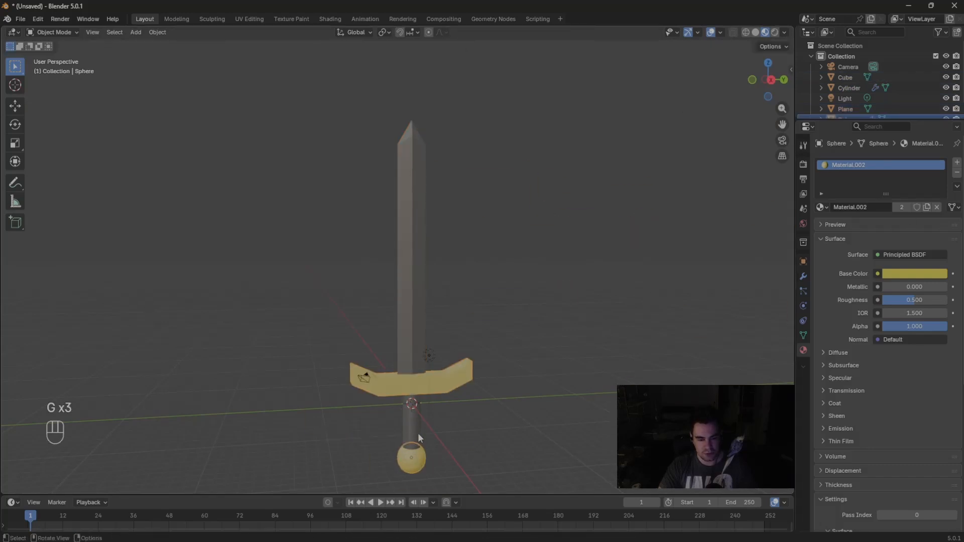
{"action": "left_click", "coordinate": [418, 433], "text": "shift"}
{"action": "left_click", "coordinate": [441, 378], "text": "shift"}
{"action": "left_click", "coordinate": [418, 331], "text": "shift"}
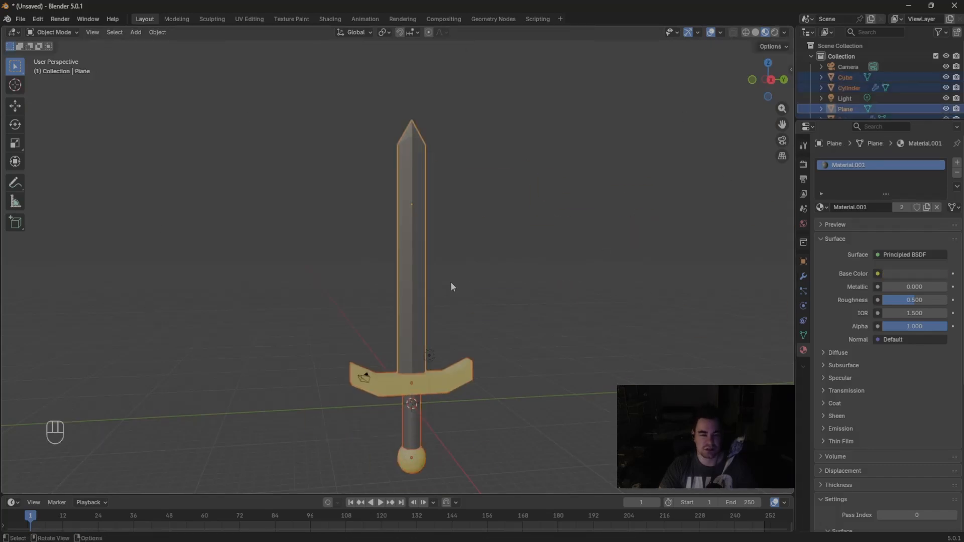
{"action": "right_click", "coordinate": [406, 225]}
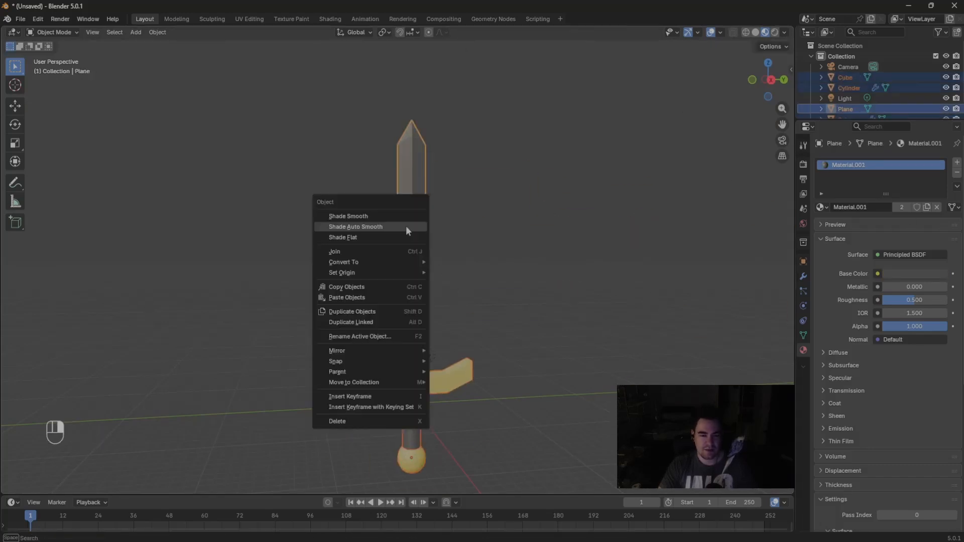
{"action": "left_click", "coordinate": [338, 250]}
{"action": "key", "text": "g"}
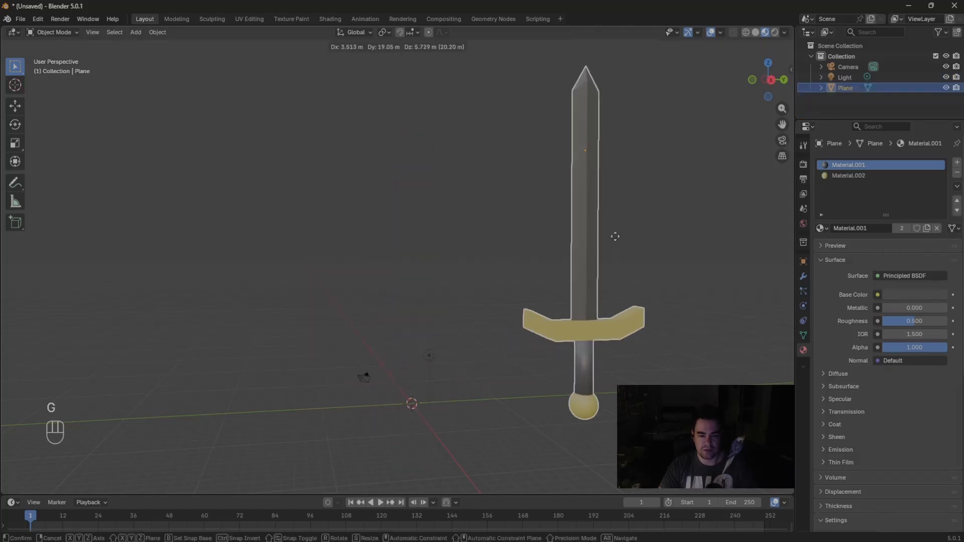
{"action": "right_click", "coordinate": [514, 271]}
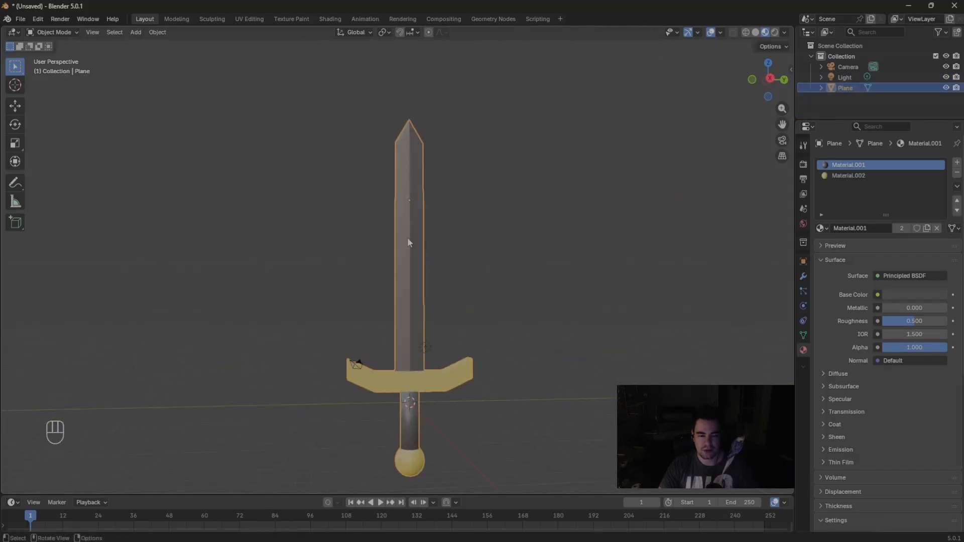
{"action": "key", "text": "ctrl+z"}
{"action": "key", "text": "ctrl+z"}
{"action": "scroll", "coordinate": [520, 348], "scroll_direction": "down", "scroll_amount": 2}
{"action": "mouse_move", "coordinate": [520, 348]}
{"action": "middle_mouse_down"}
{"action": "mouse_move", "coordinate": [532, 375]}
{"action": "mouse_move", "coordinate": [535, 345]}
{"action": "mouse_move", "coordinate": [568, 377]}
{"action": "mouse_move", "coordinate": [681, 369]}
{"action": "mouse_move", "coordinate": [477, 355]}
{"action": "mouse_move", "coordinate": [521, 337]}
{"action": "middle_mouse_up"}
{"action": "scroll", "coordinate": [535, 345], "scroll_direction": "up", "scroll_amount": 1}
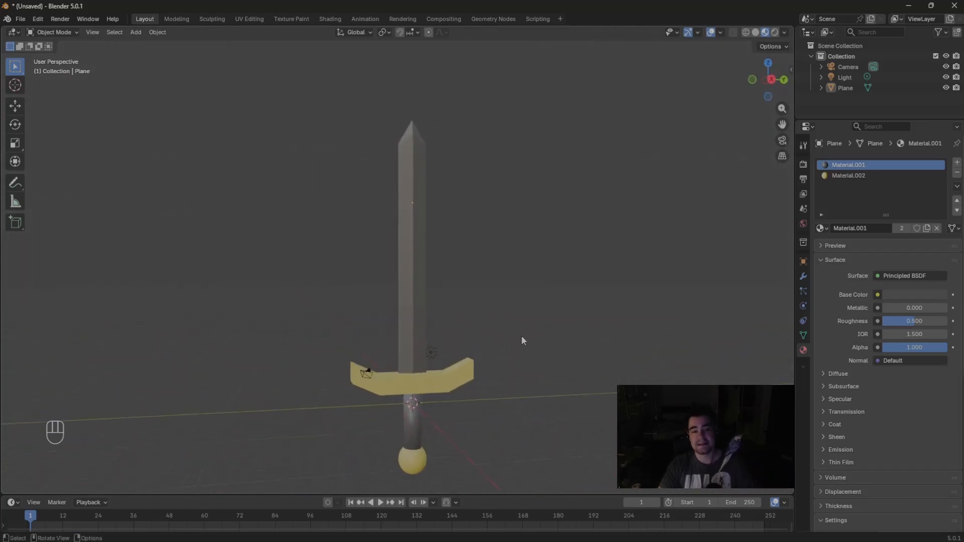